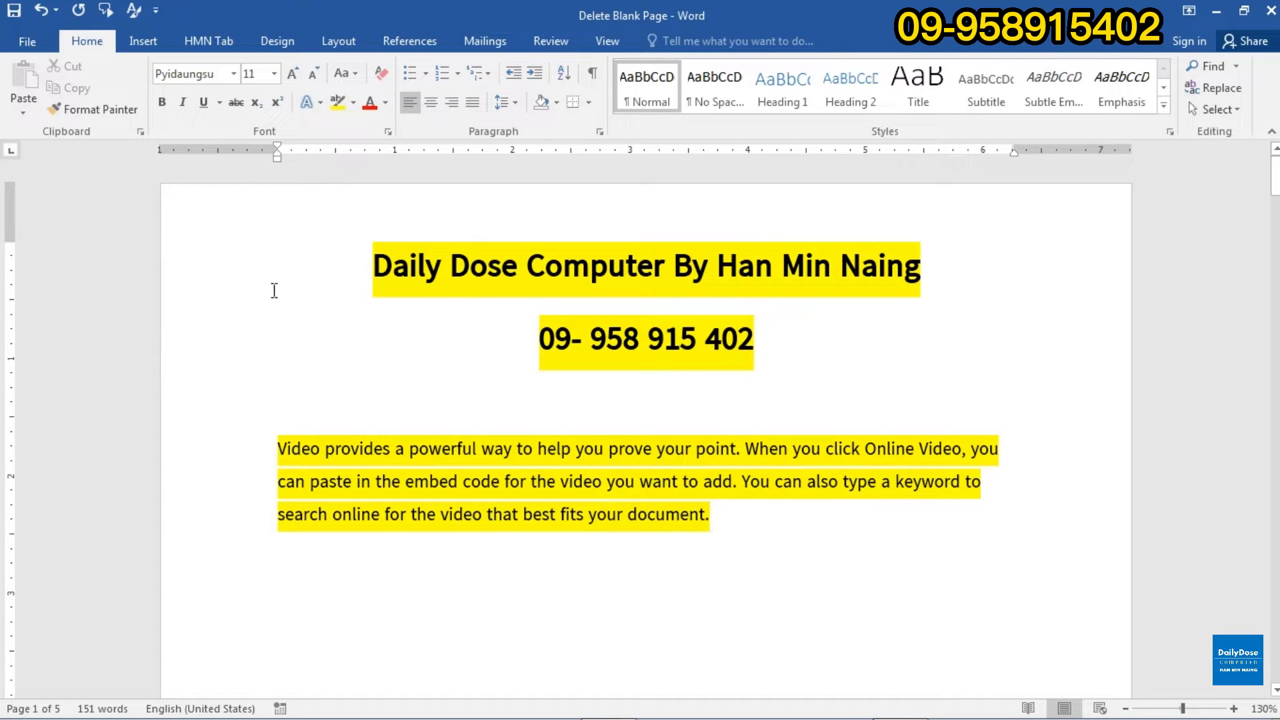
# Preview the document's pages in the print preview, then return to editing.
pyautogui.click(26, 44)
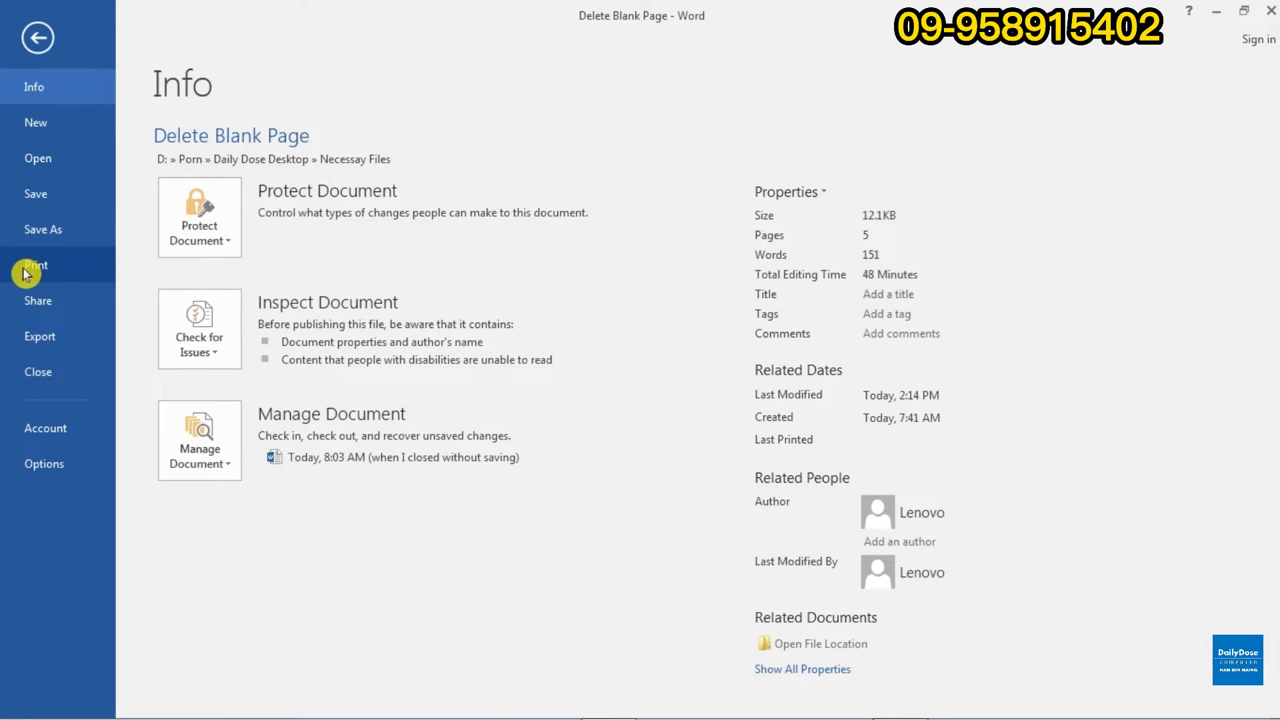
pyautogui.click(58, 271)
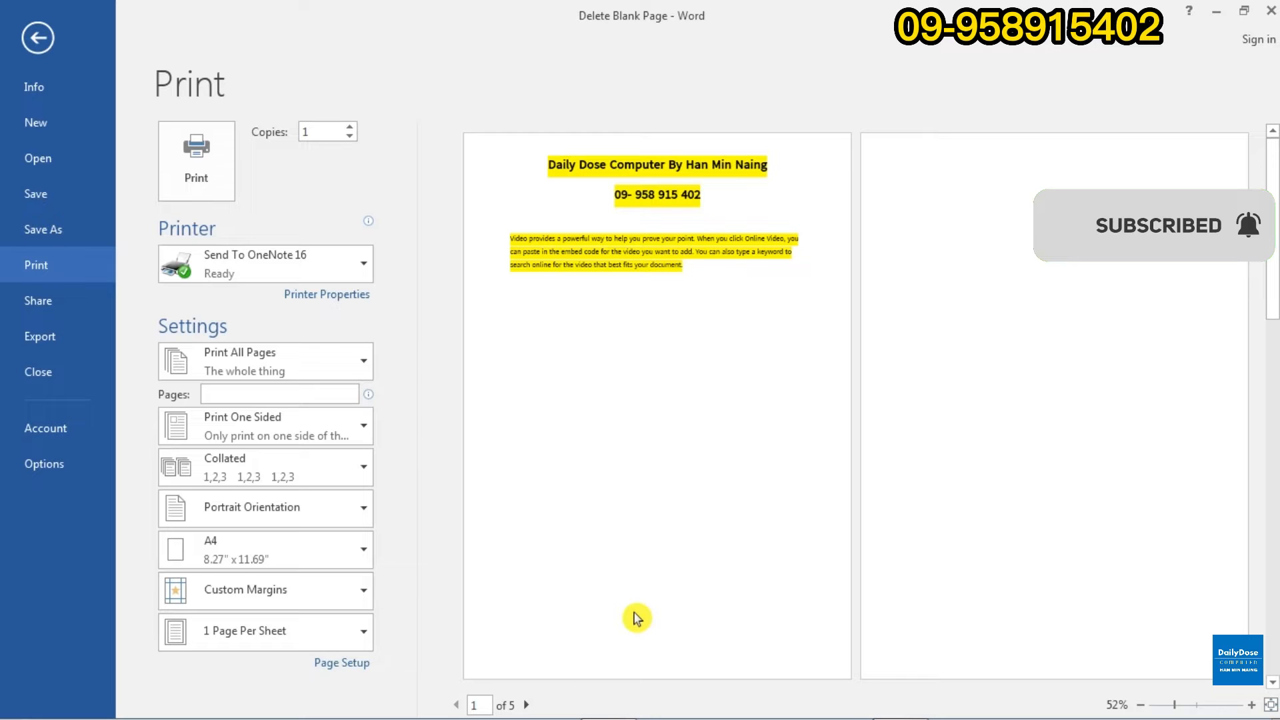
pyautogui.click(41, 41)
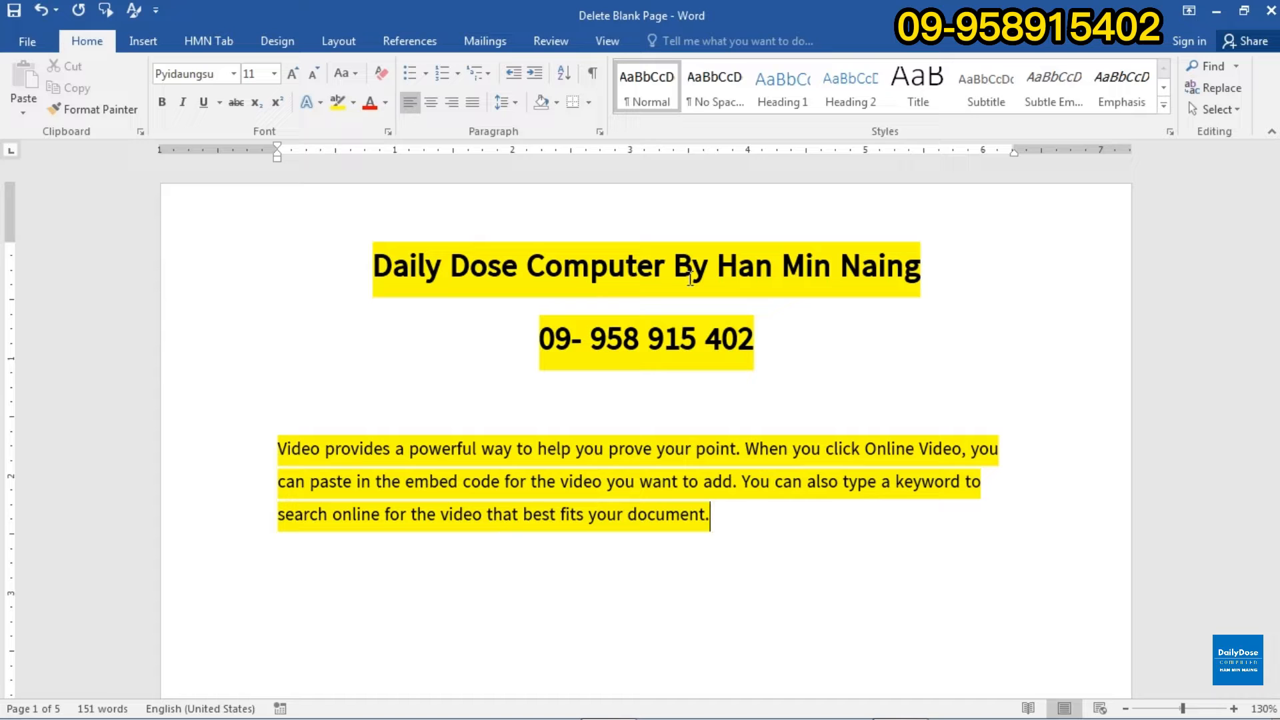
# Display multiple pages side by side and look through the whole document for blank pages.
pyautogui.click(608, 45)
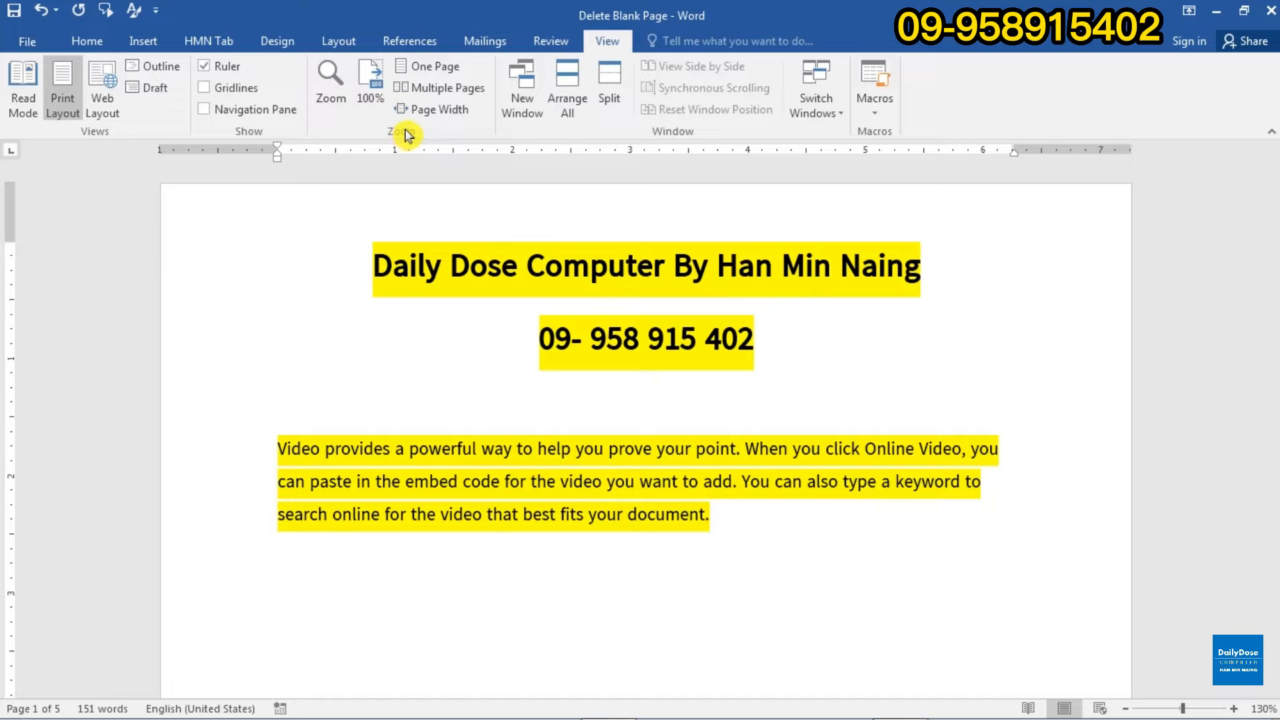
pyautogui.click(476, 97)
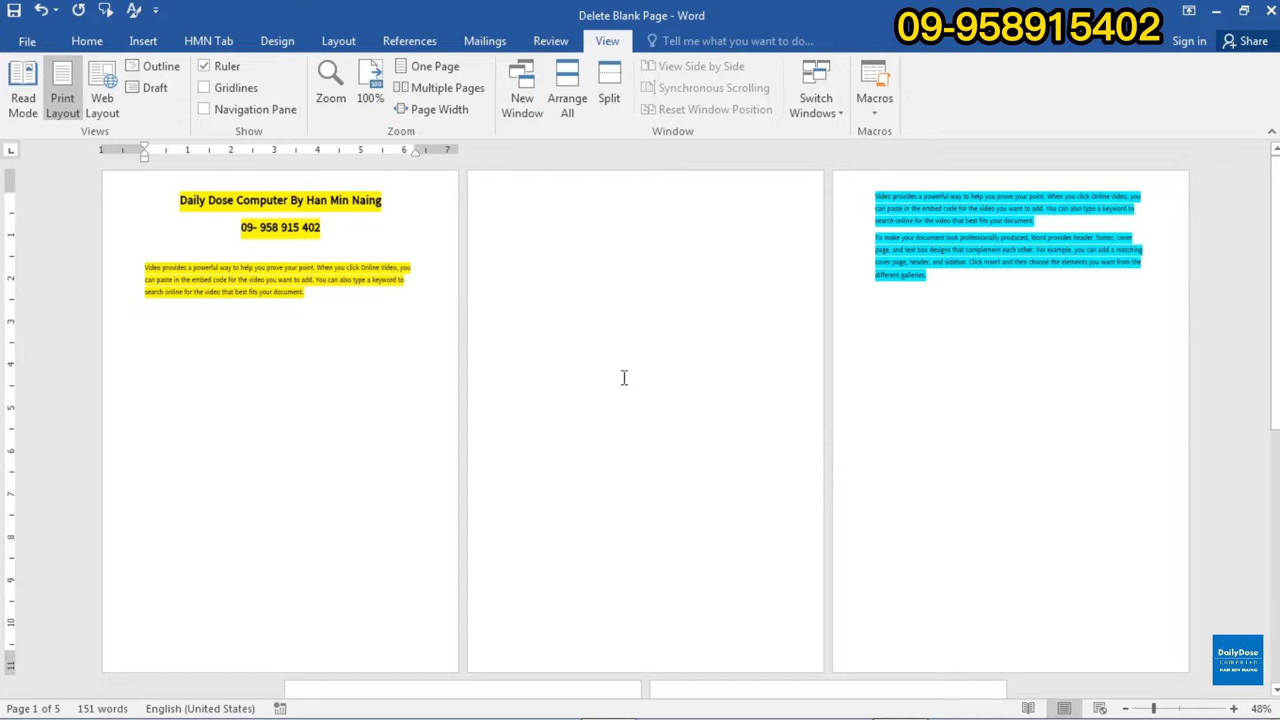
pyautogui.scroll(-5, 624, 377)
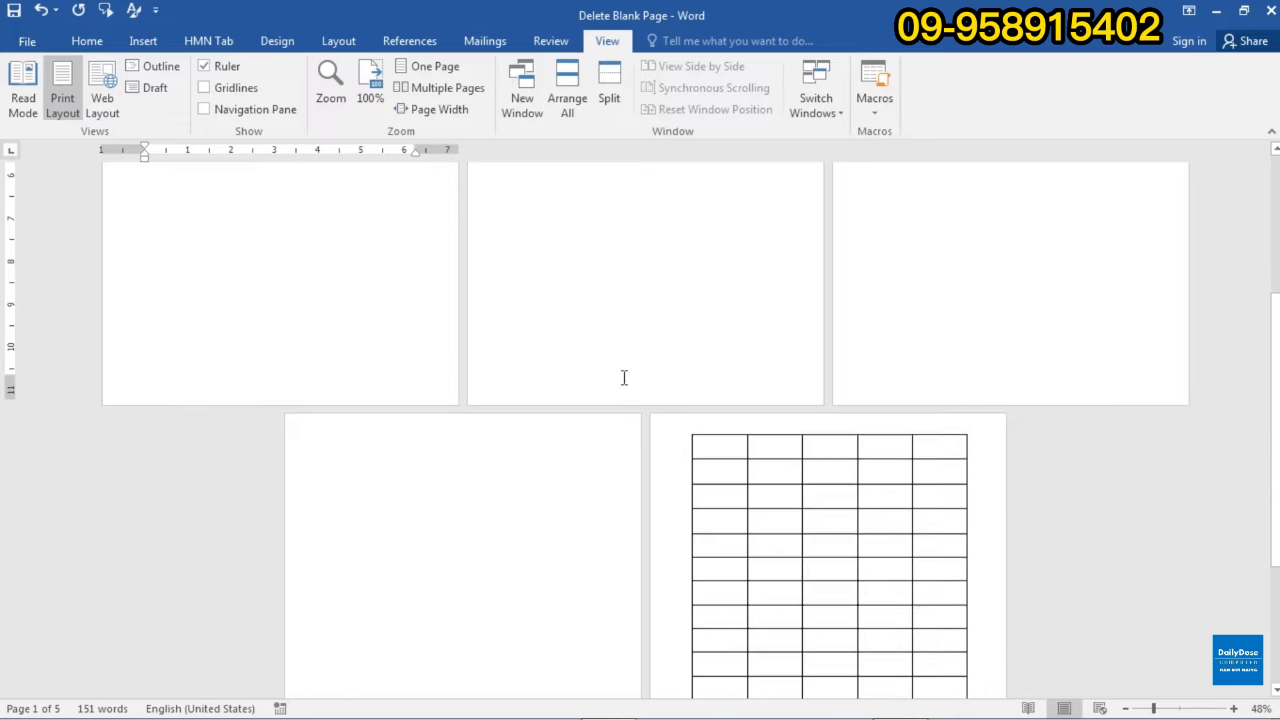
pyautogui.scroll(-3, 624, 377)
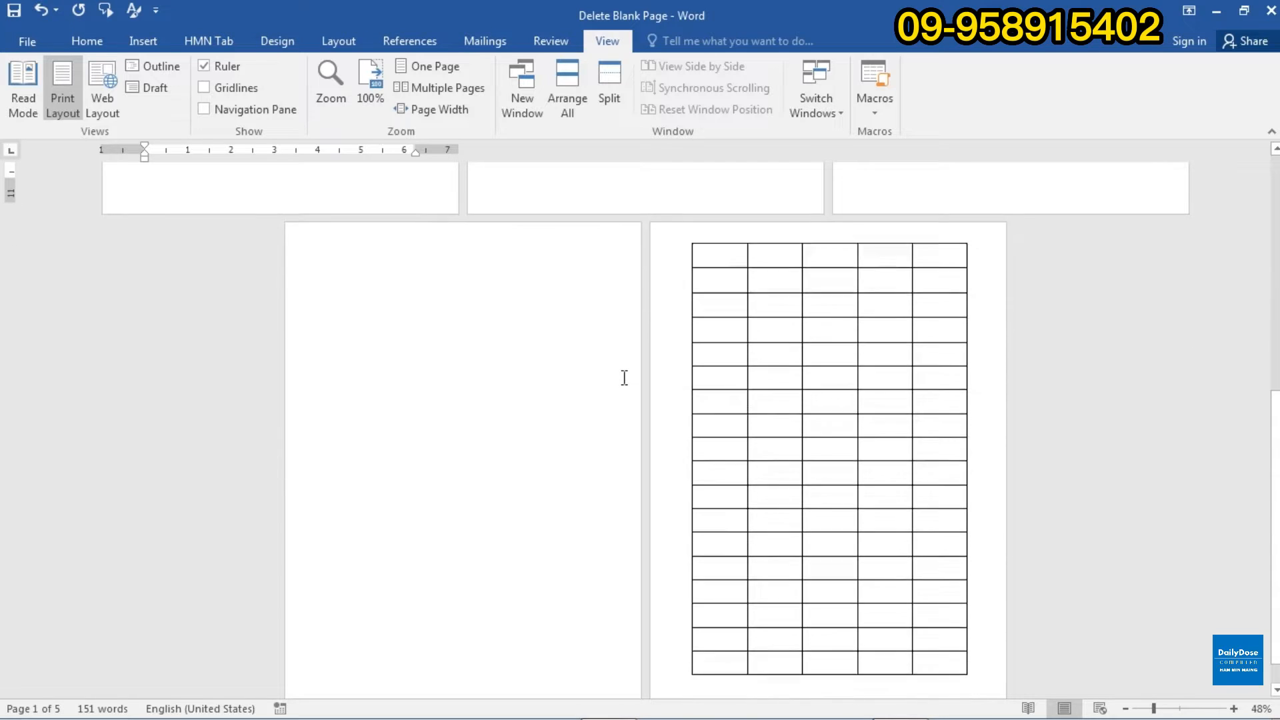
pyautogui.scroll(4, 624, 377)
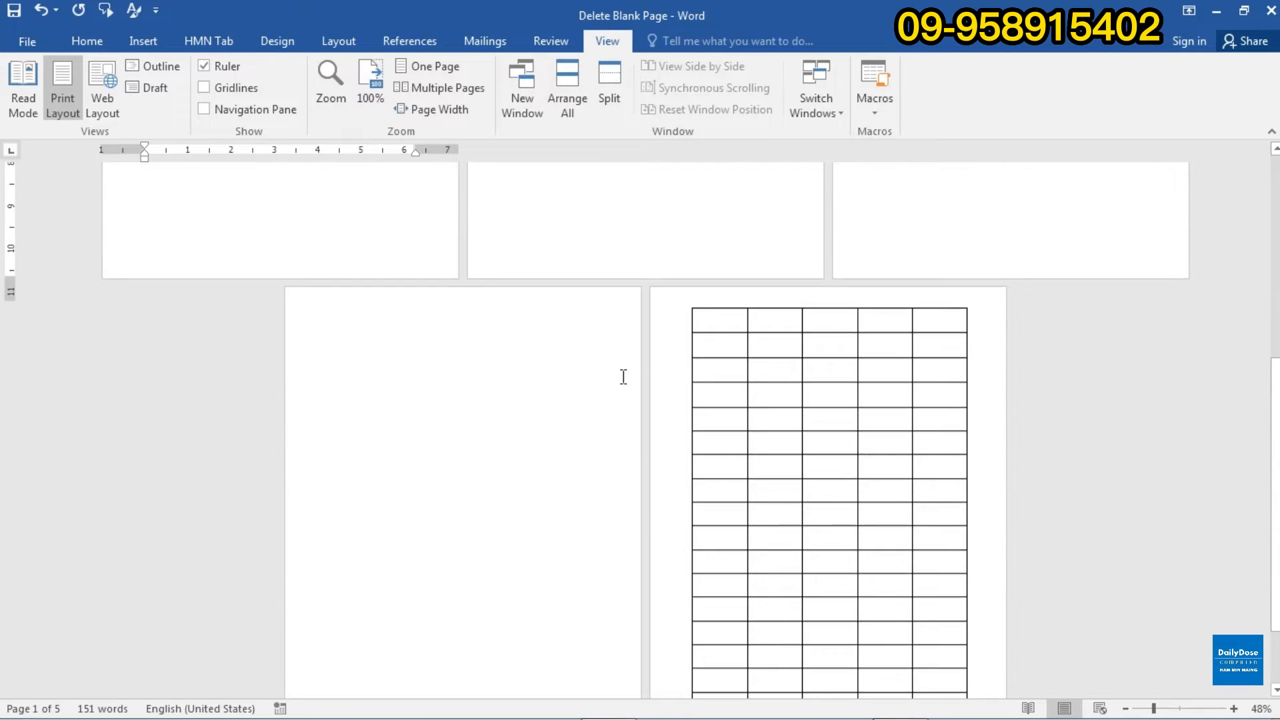
pyautogui.scroll(4, 624, 377)
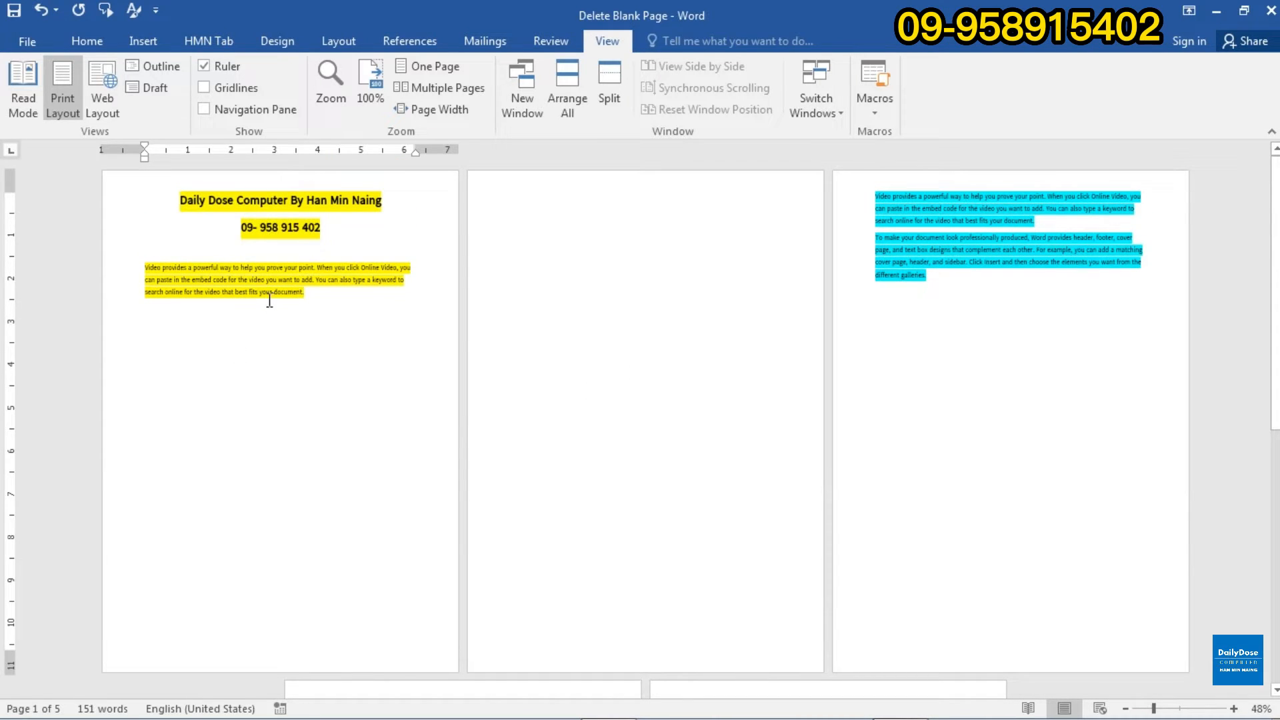
pyautogui.click(295, 313)
pyautogui.scroll(-5, 527, 237)
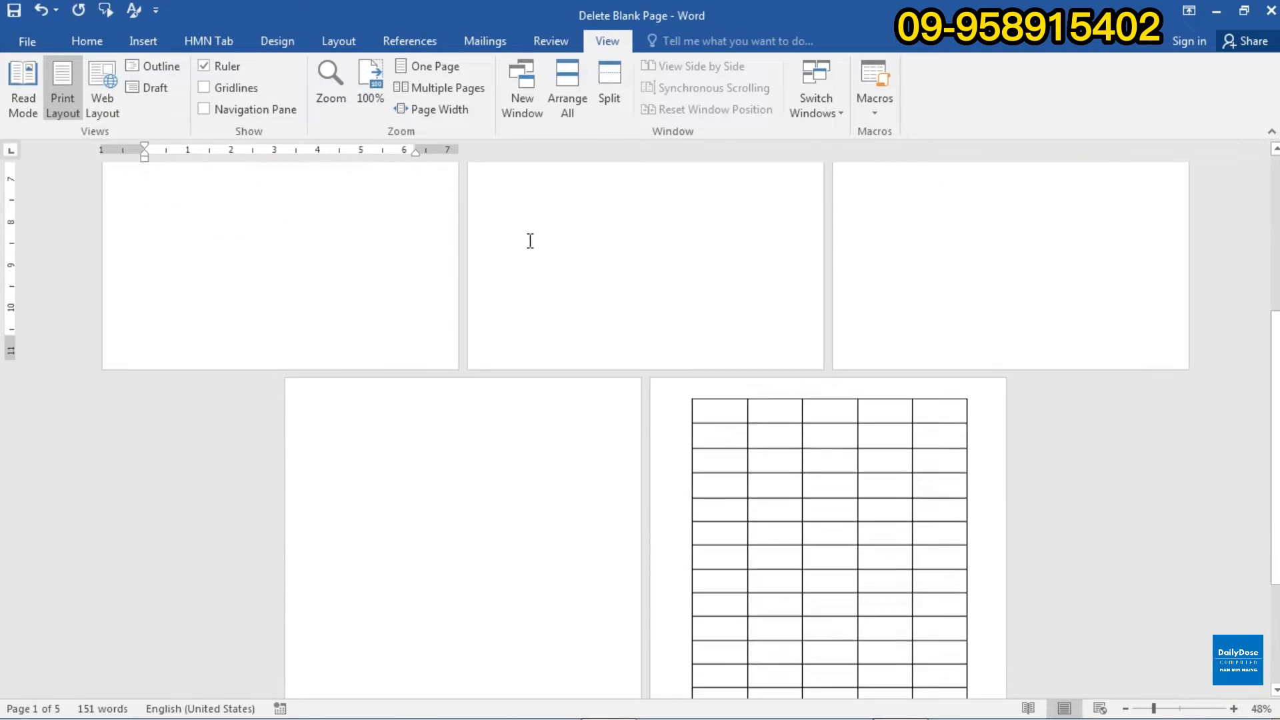
pyautogui.scroll(-1, 757, 457)
pyautogui.scroll(-1, 760, 411)
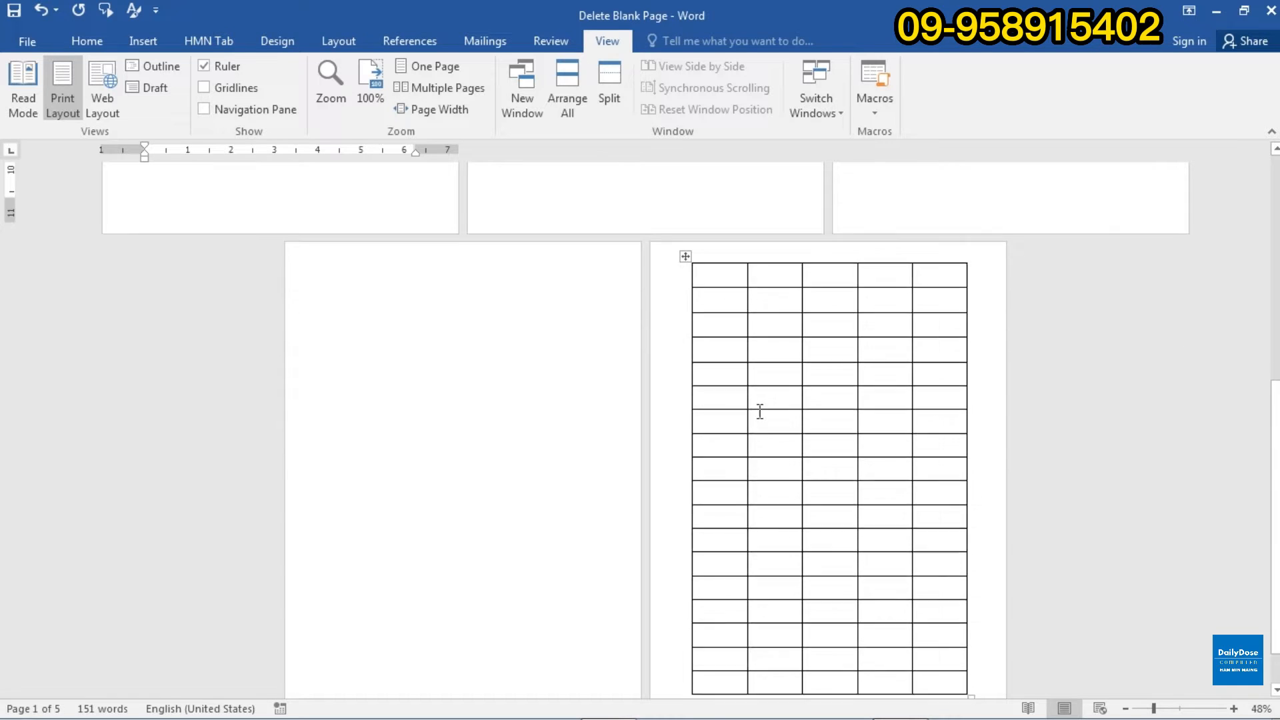
pyautogui.scroll(-1, 760, 411)
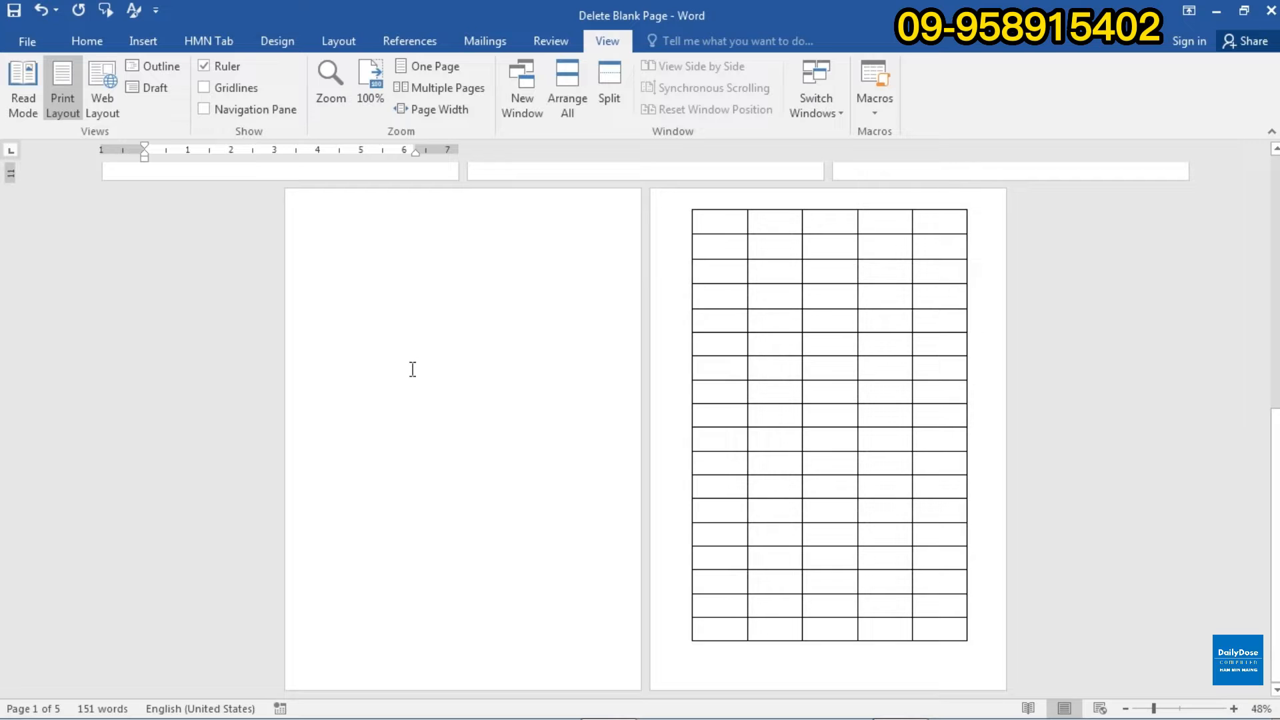
pyautogui.scroll(5, 413, 370)
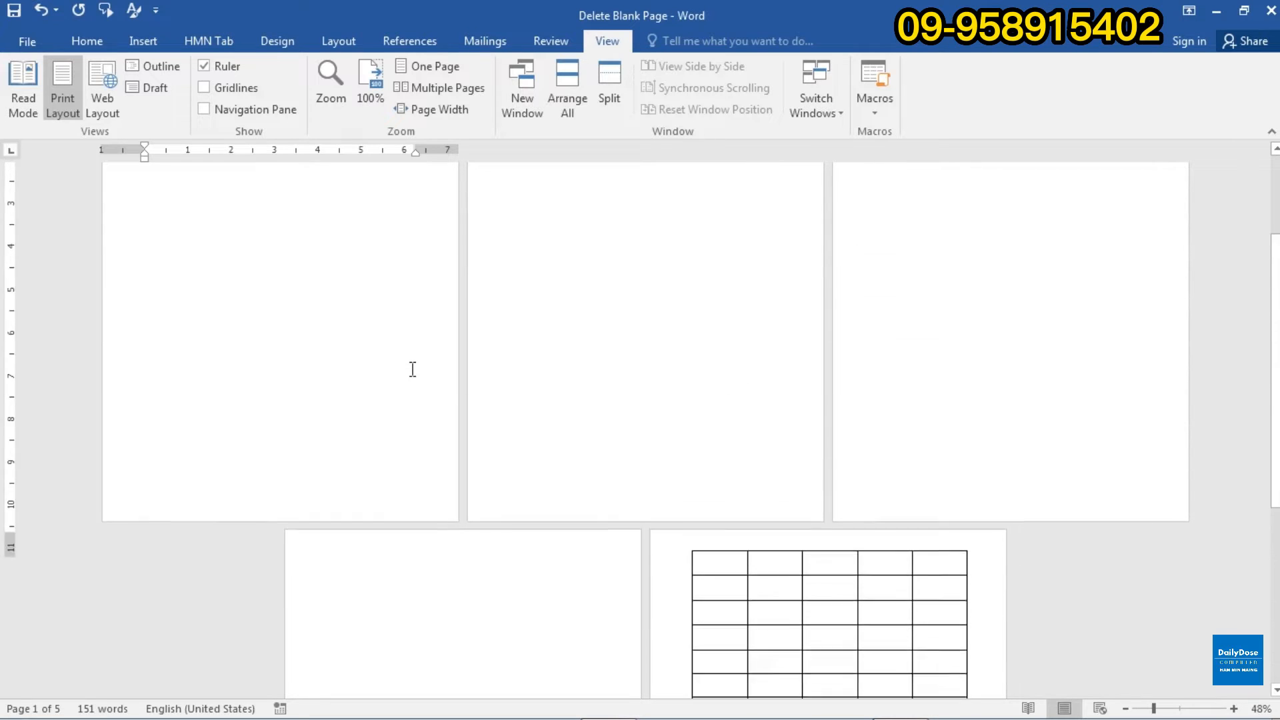
pyautogui.scroll(2, 417, 372)
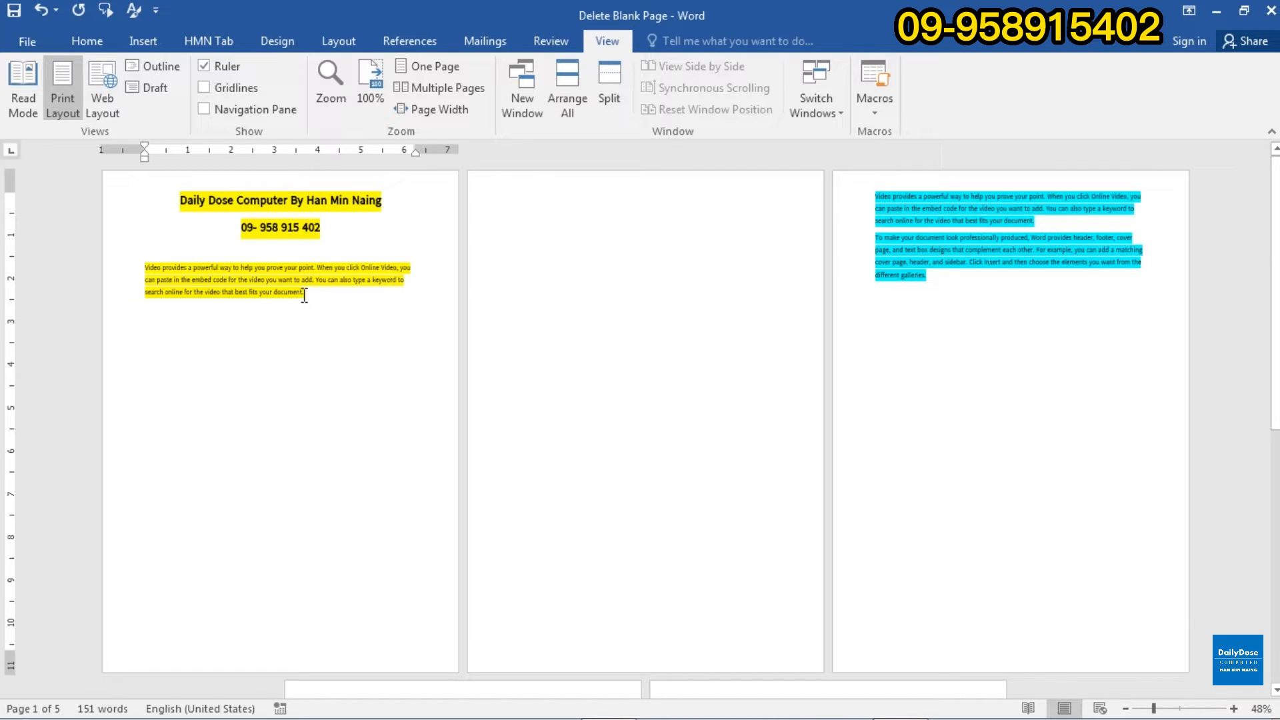
# Remove the blank second page by deleting forward from the end of the yellow-highlighted paragraph on page 1.
pyautogui.click(1233, 711)
pyautogui.click(1233, 712)
pyautogui.click(1234, 711)
pyautogui.click(1233, 711)
pyautogui.click(1233, 711)
pyautogui.click(1233, 711)
pyautogui.click(1233, 711)
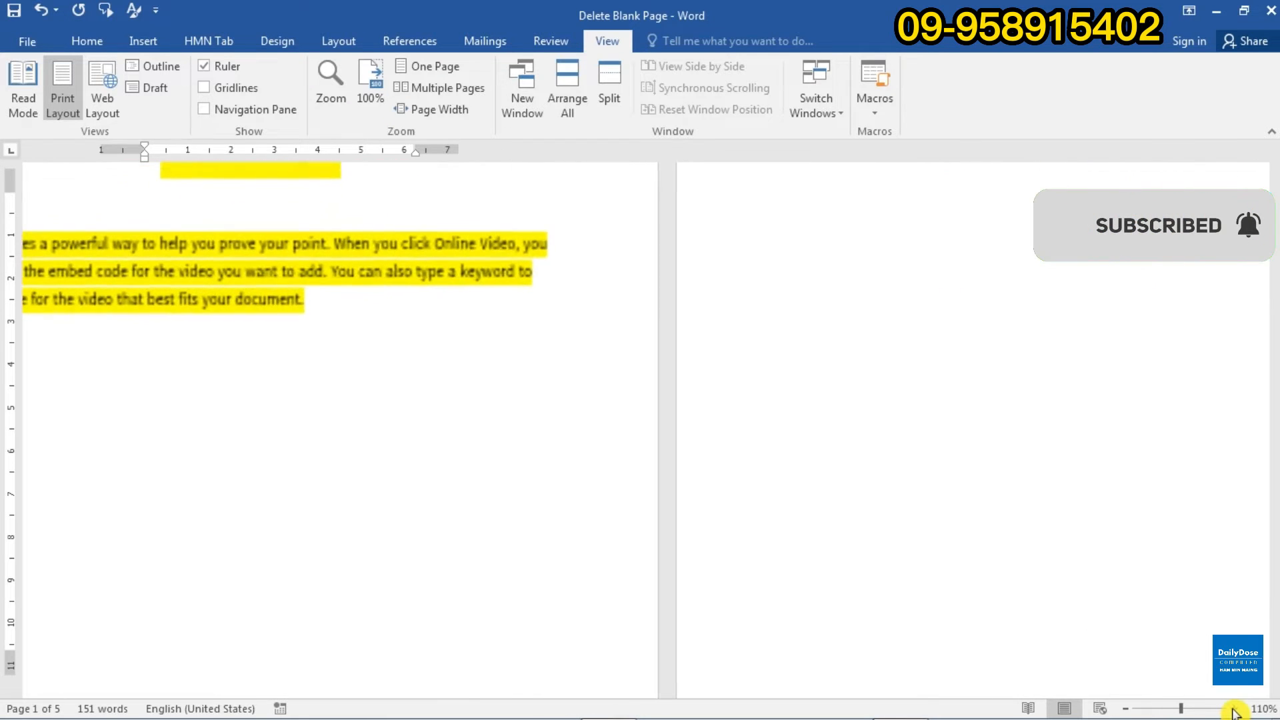
pyautogui.click(1233, 711)
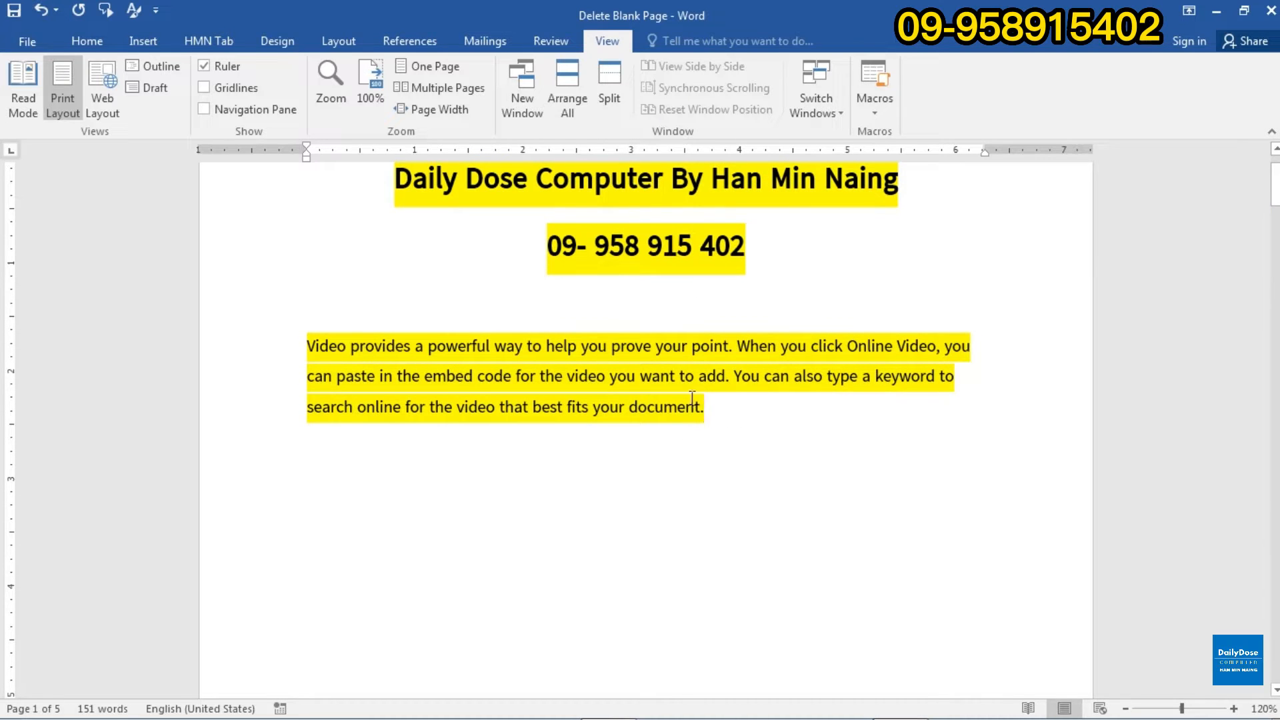
pyautogui.click(716, 416)
pyautogui.click(458, 95)
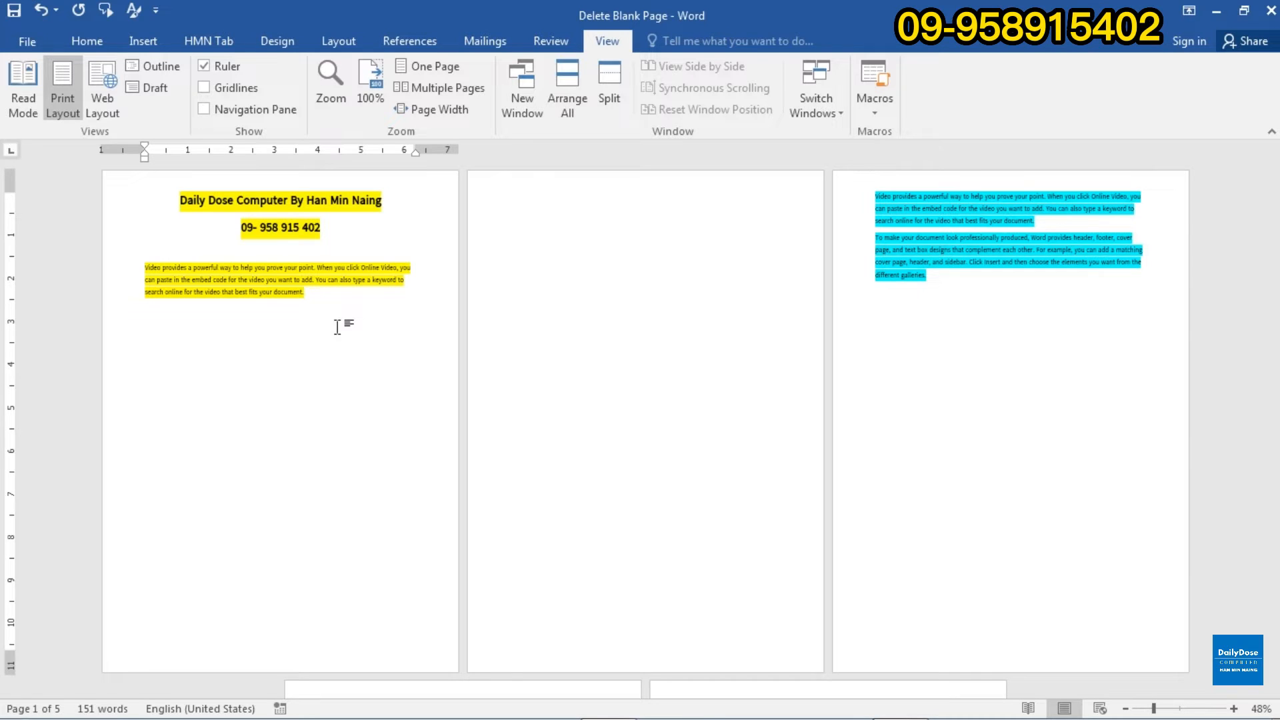
pyautogui.press('Delete')
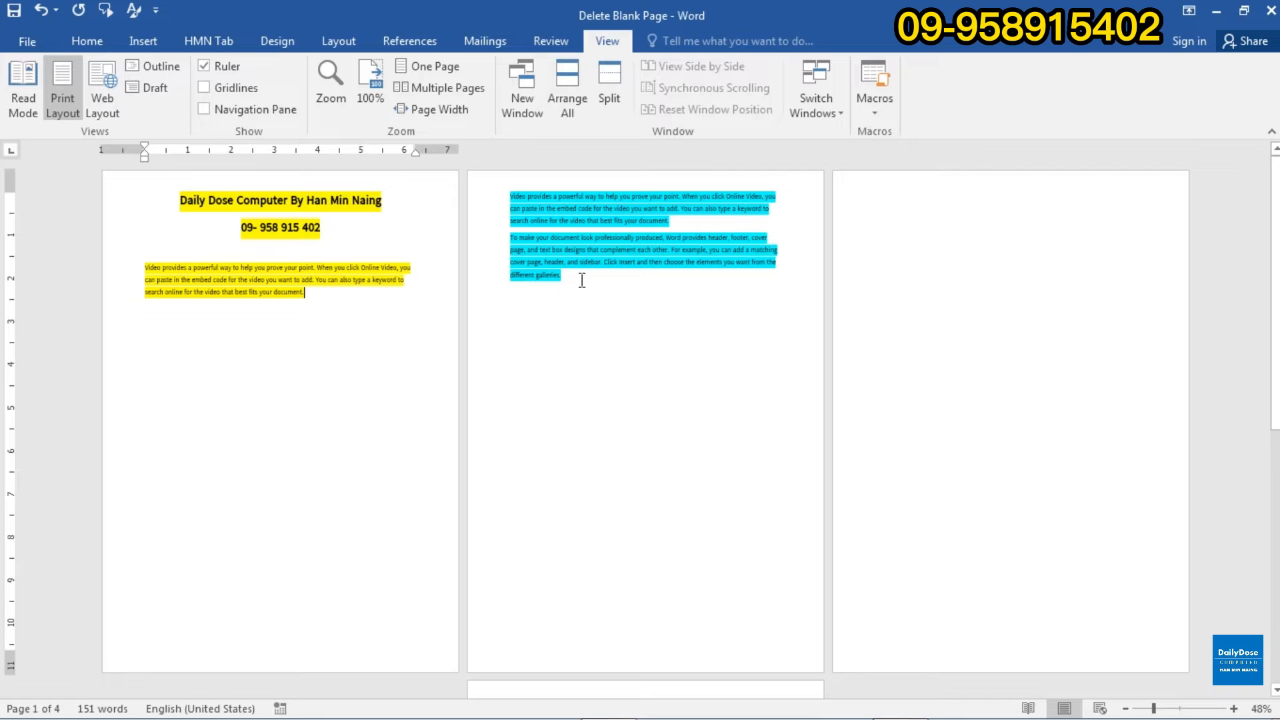
# Remove the blank page between the blue-highlighted text and the table by deleting backward from its start.
pyautogui.click(607, 305)
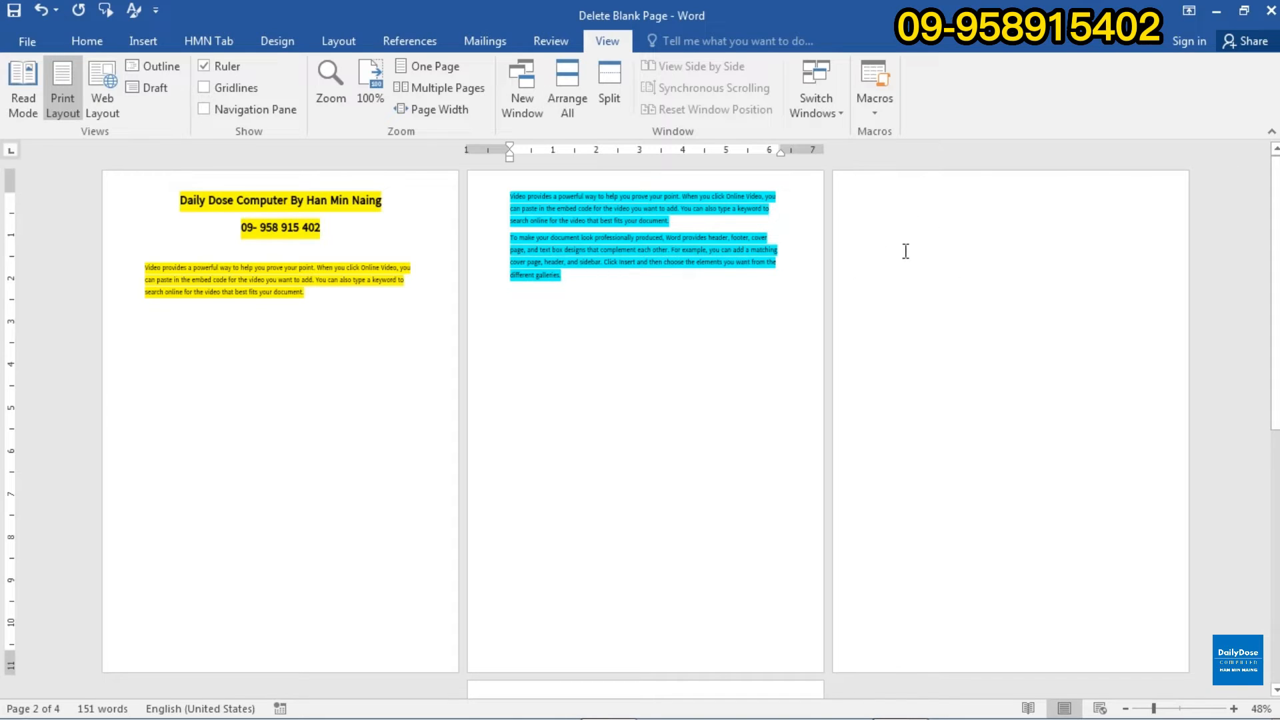
pyautogui.click(885, 204)
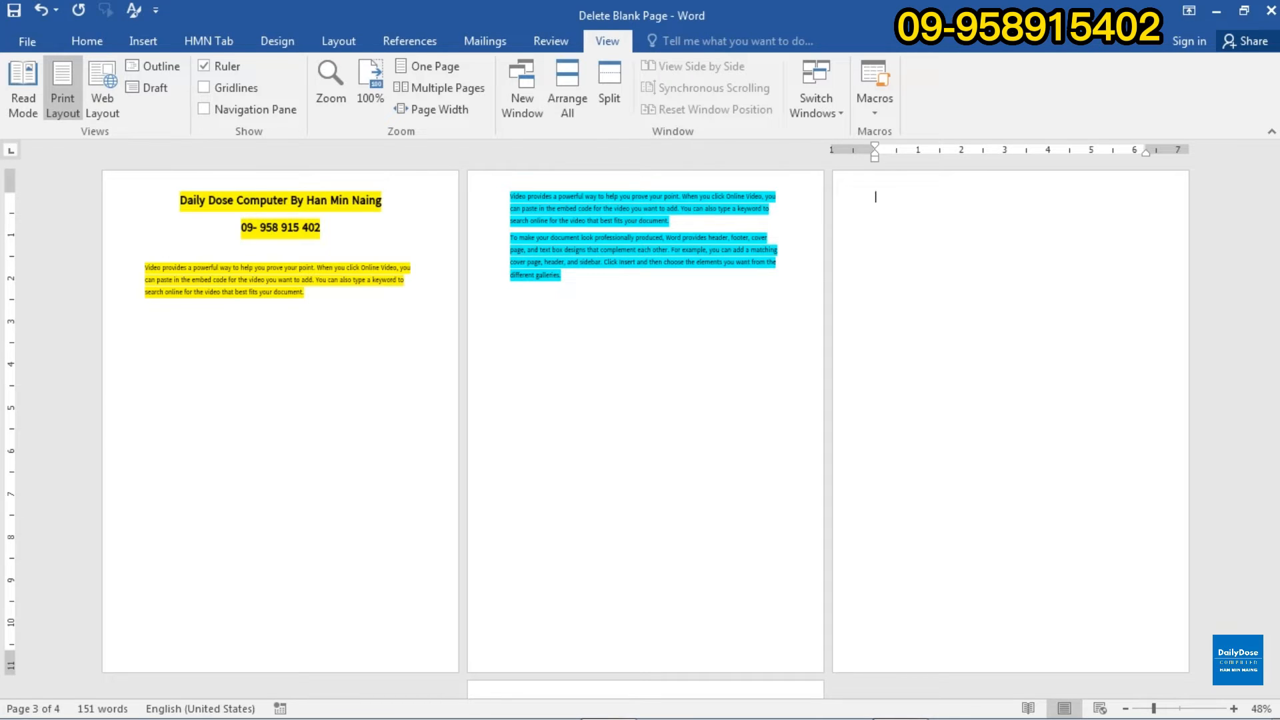
pyautogui.click(597, 326)
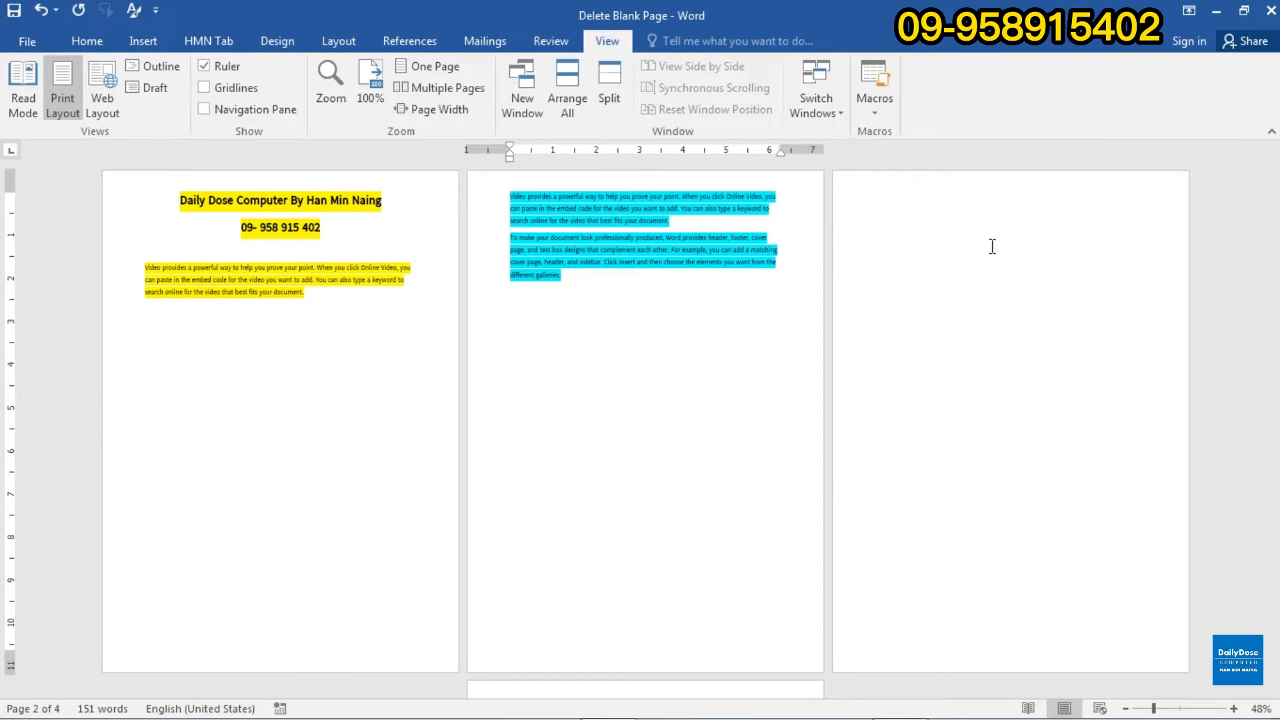
pyautogui.click(892, 226)
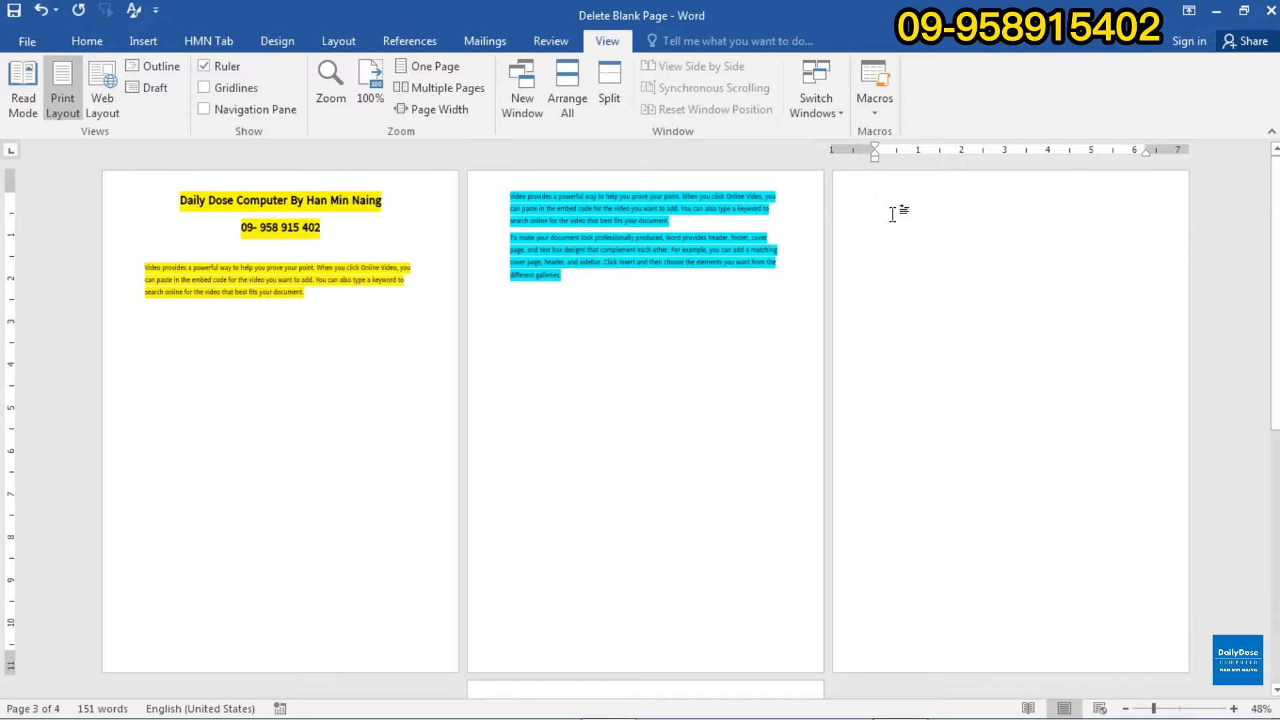
pyautogui.press('BackSpace')
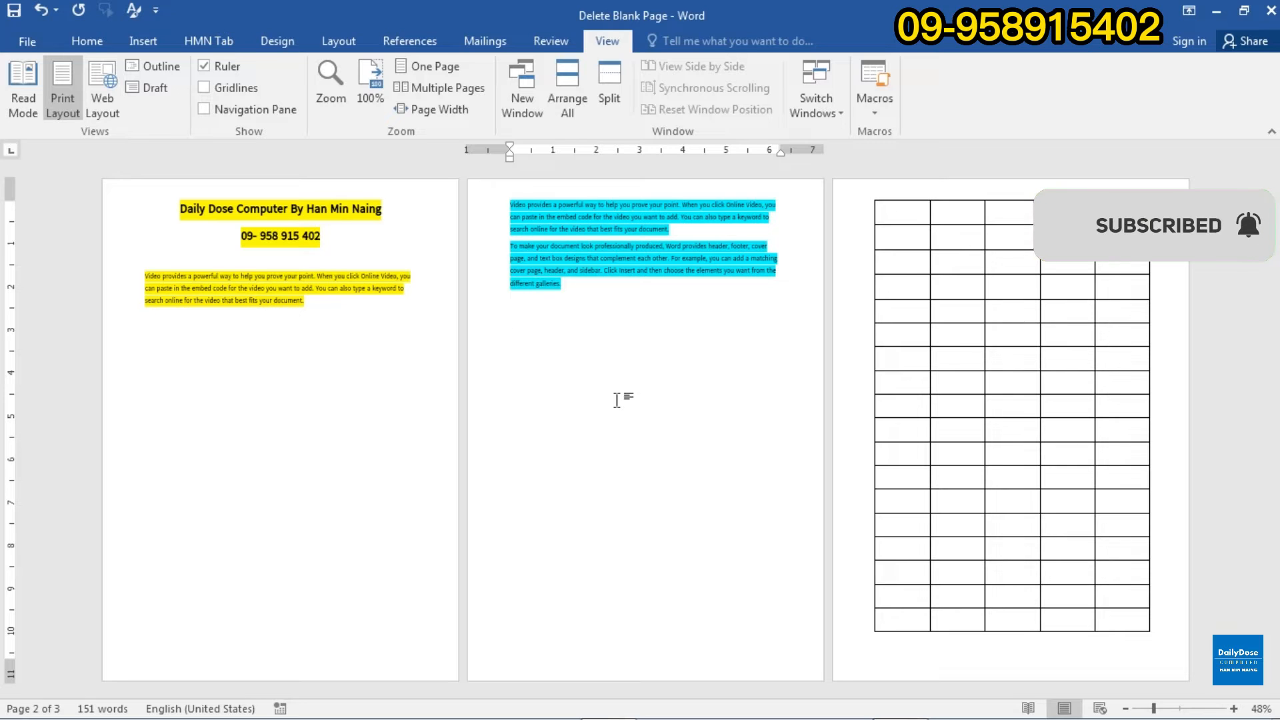
# Insert a new blank page between the yellow-highlighted first page and the blue-highlighted text.
pyautogui.click(562, 337)
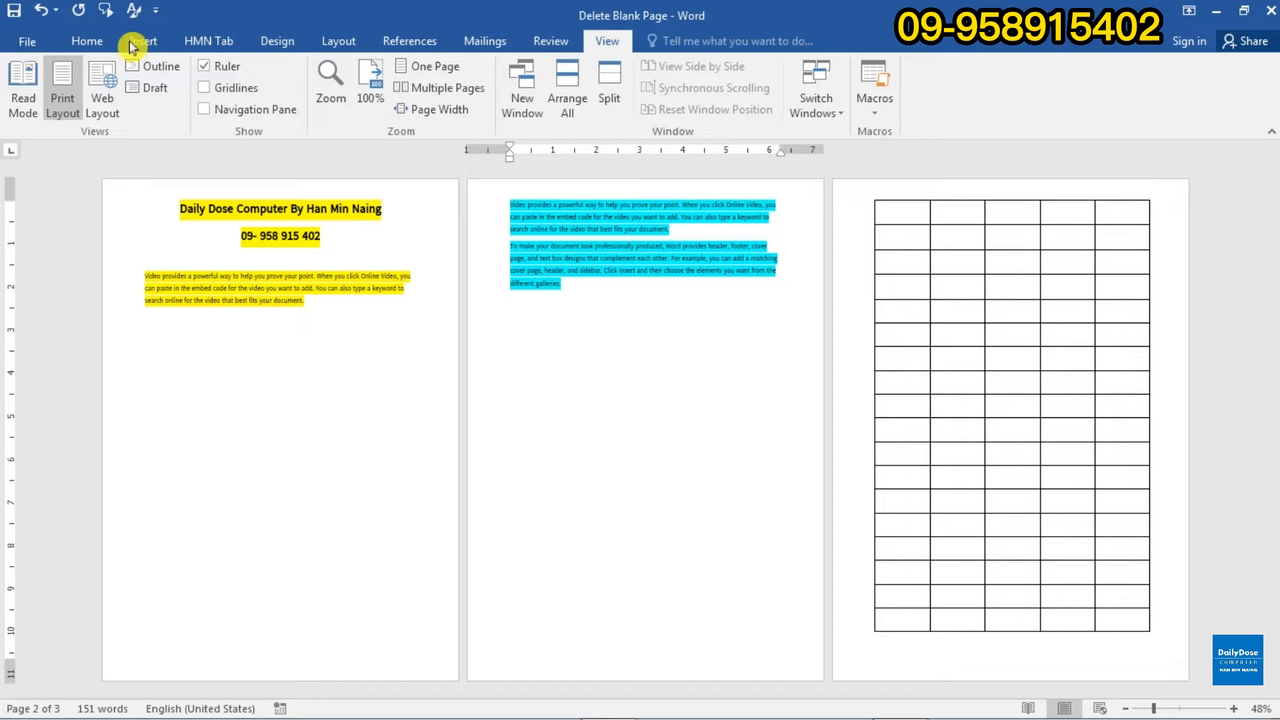
pyautogui.click(151, 46)
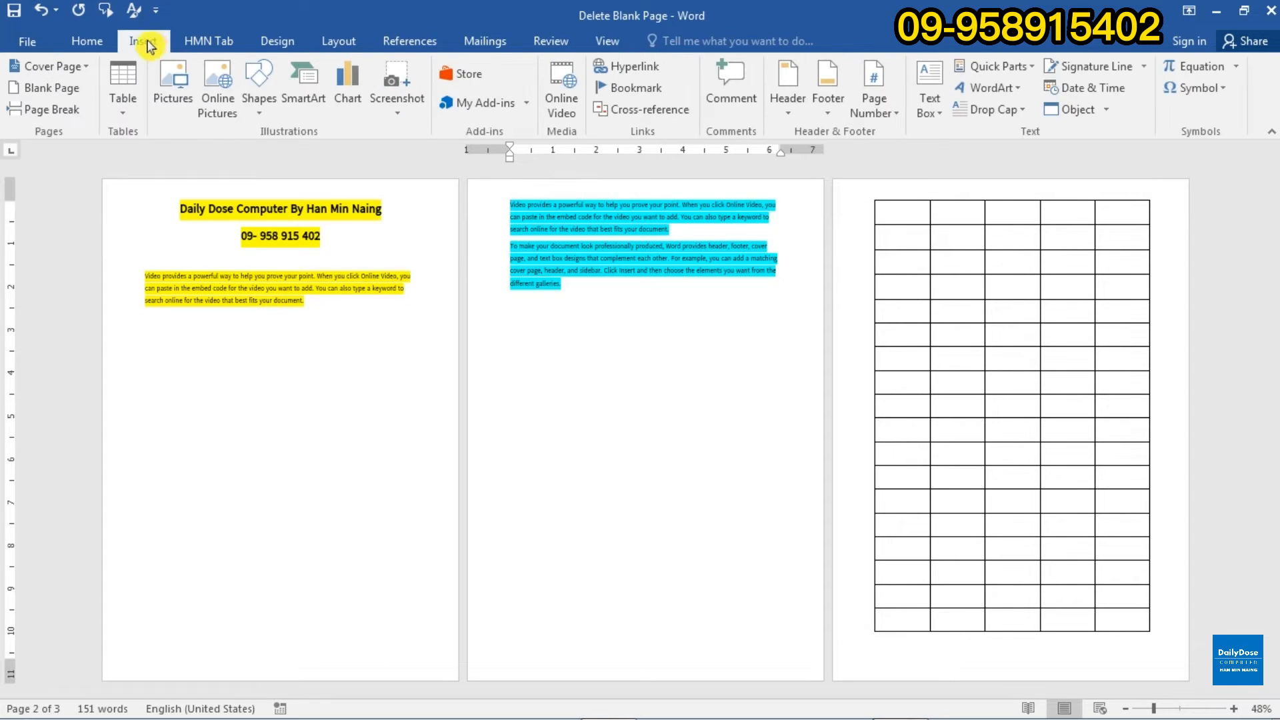
pyautogui.click(70, 93)
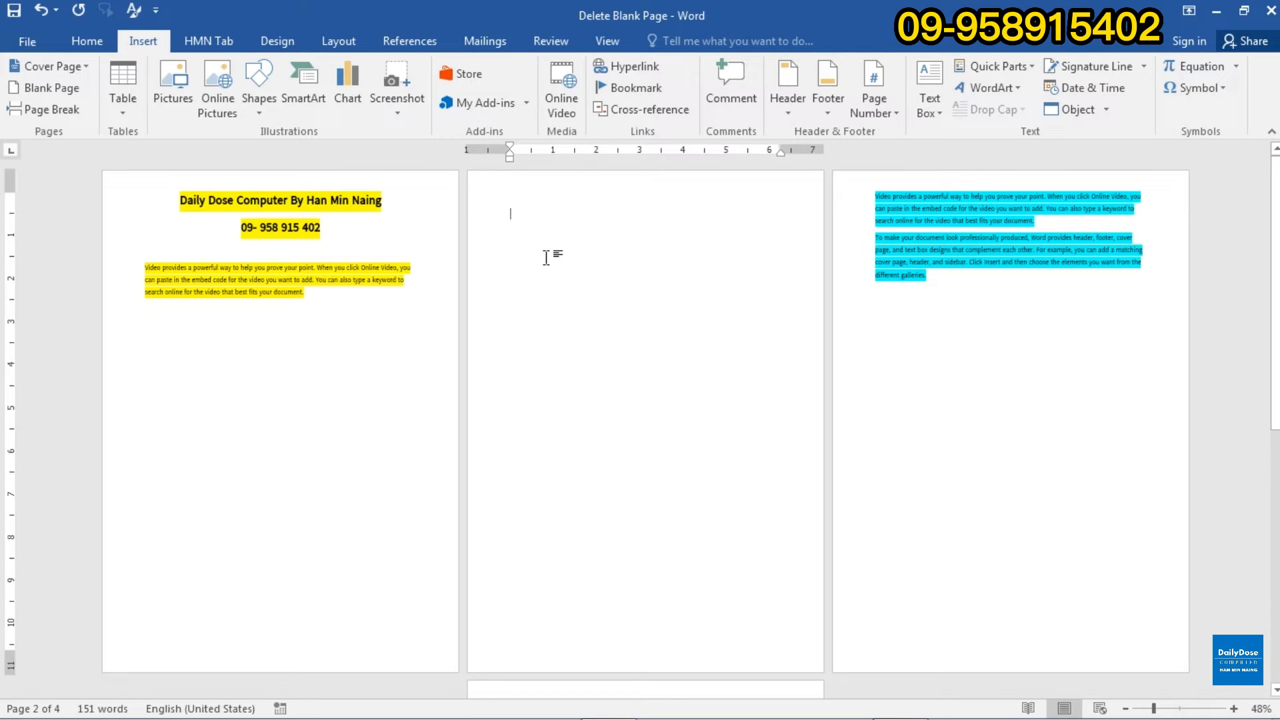
# Show the Navigation pane and browse the document's page thumbnails.
pyautogui.click(605, 41)
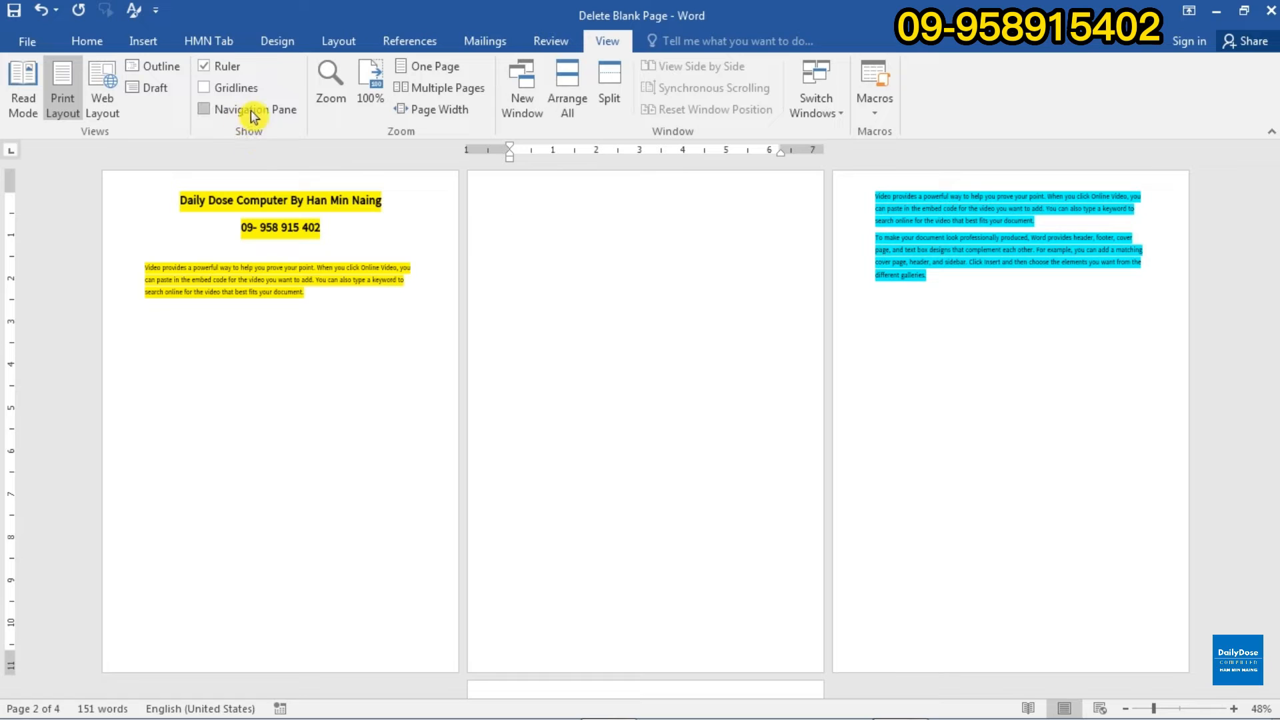
pyautogui.click(204, 109)
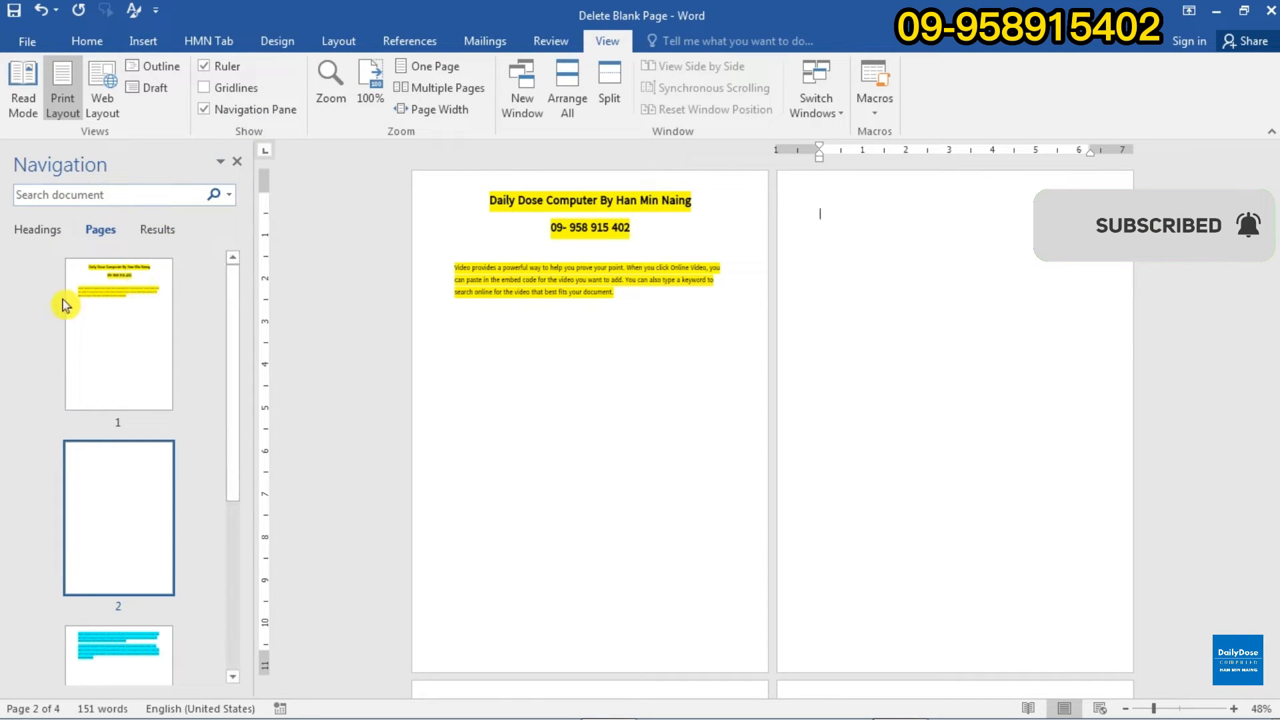
pyautogui.click(51, 238)
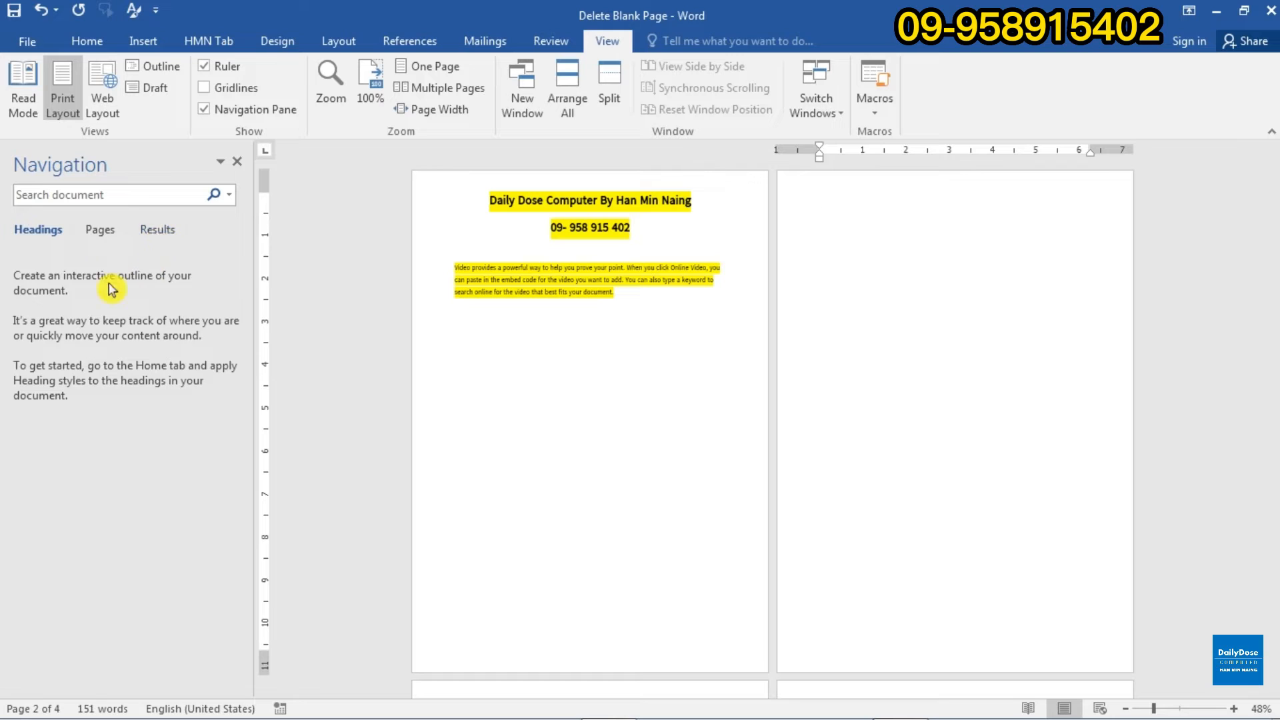
pyautogui.click(102, 233)
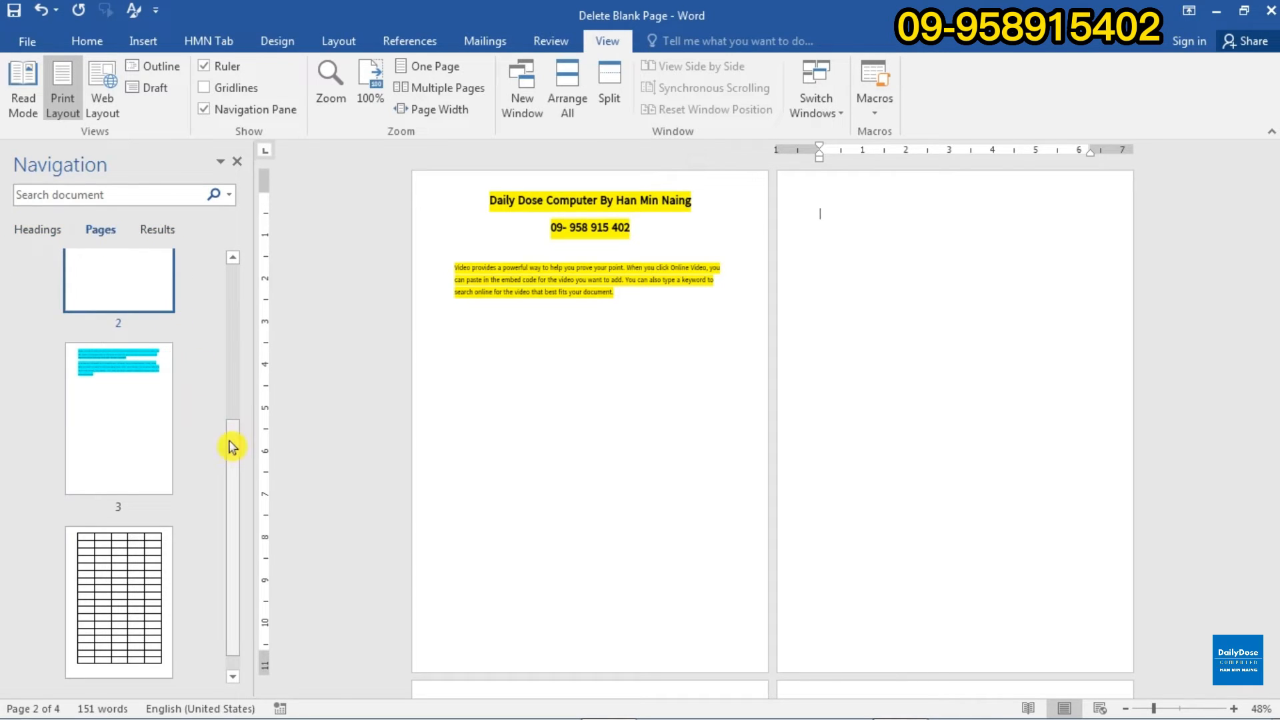
pyautogui.moveTo(229, 443); pyautogui.dragTo(212, 283)
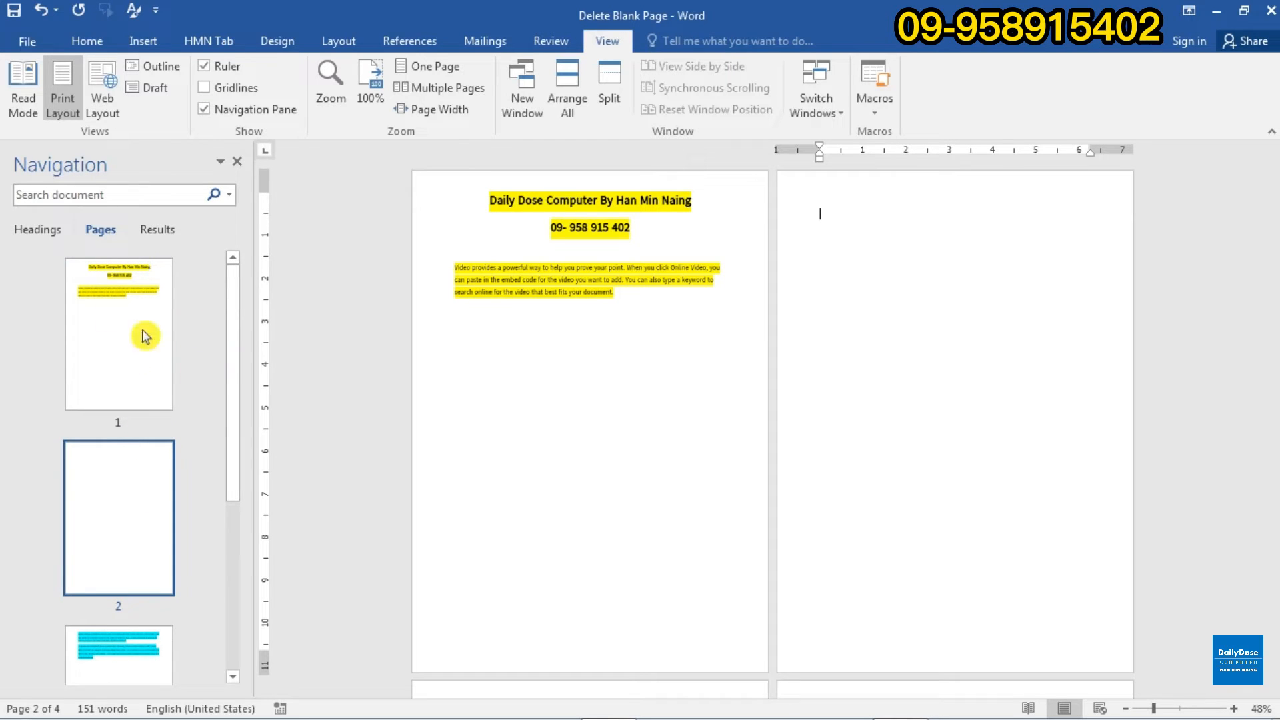
# Go to blank page 2 through its Navigation pane thumbnail and remove the page by deleting backward from its start.
pyautogui.click(126, 486)
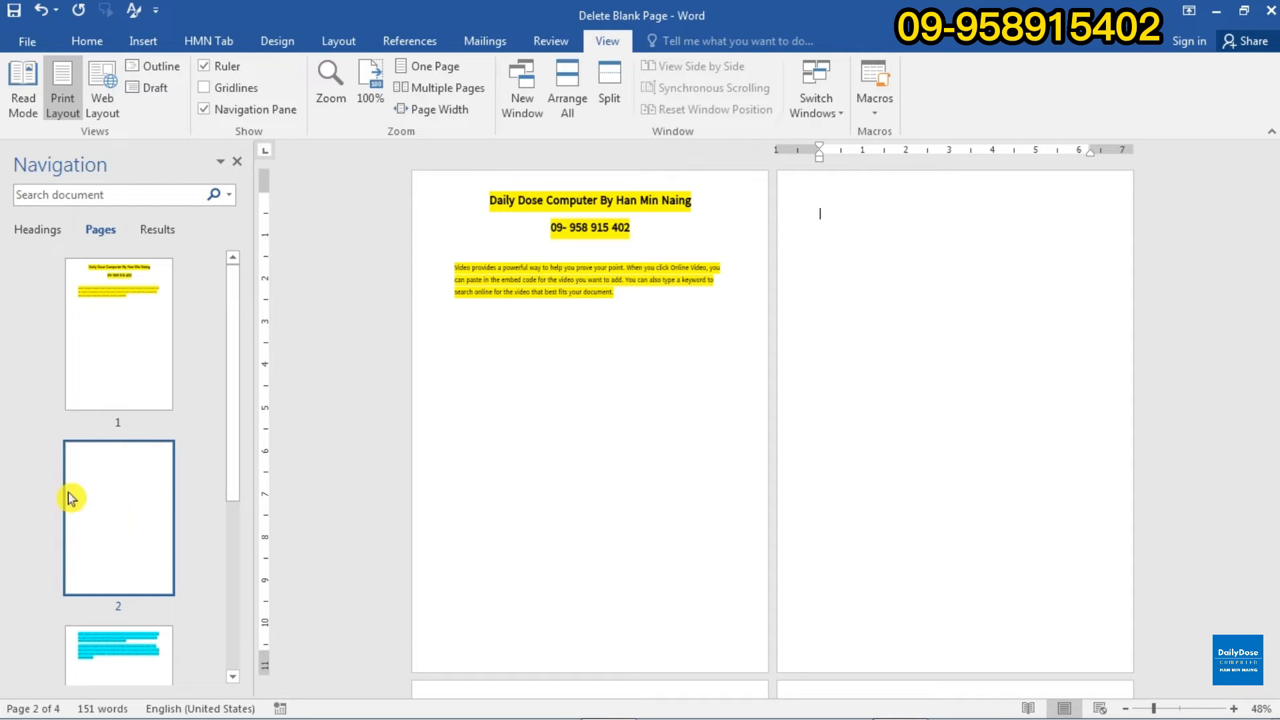
pyautogui.click(126, 493)
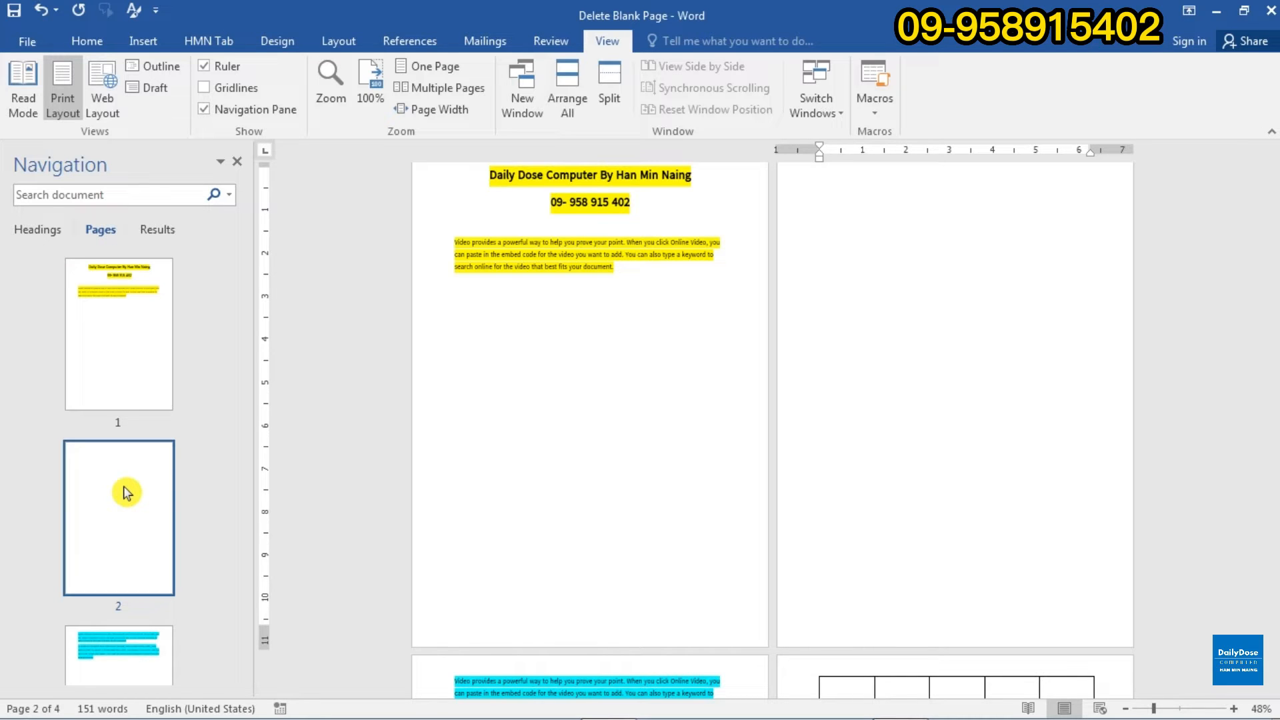
pyautogui.click(122, 492)
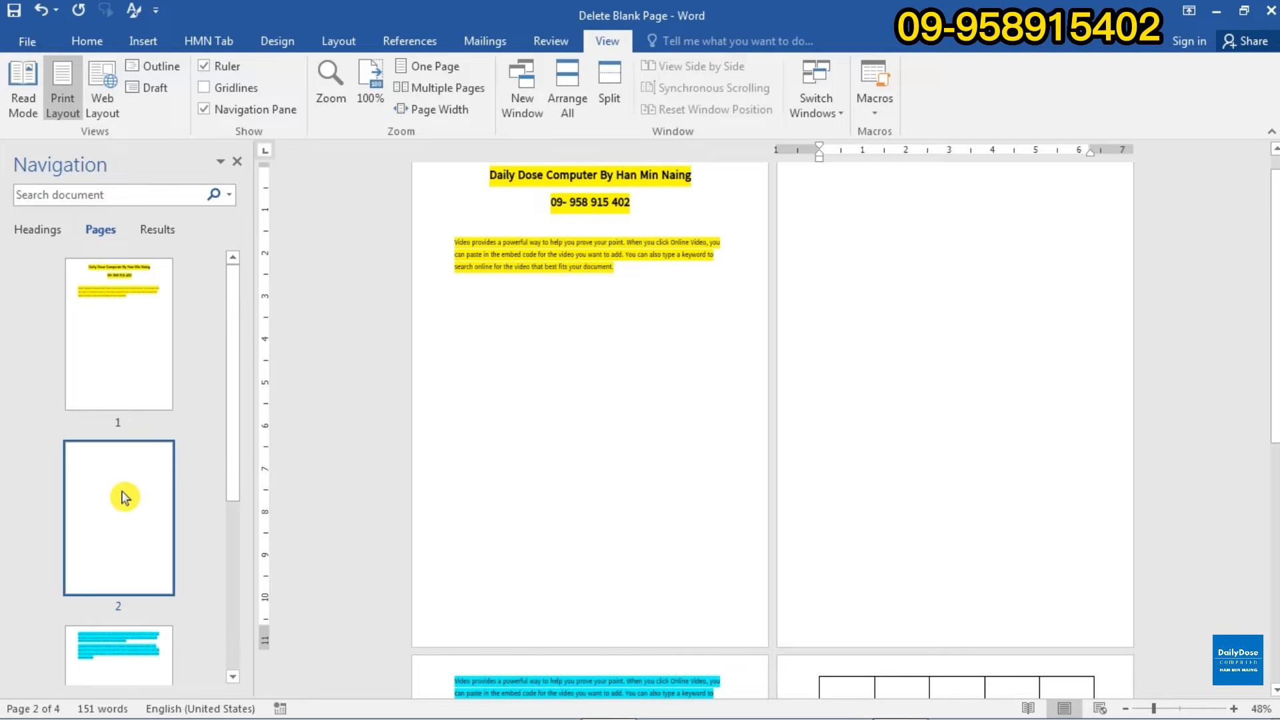
pyautogui.press('BackSpace')
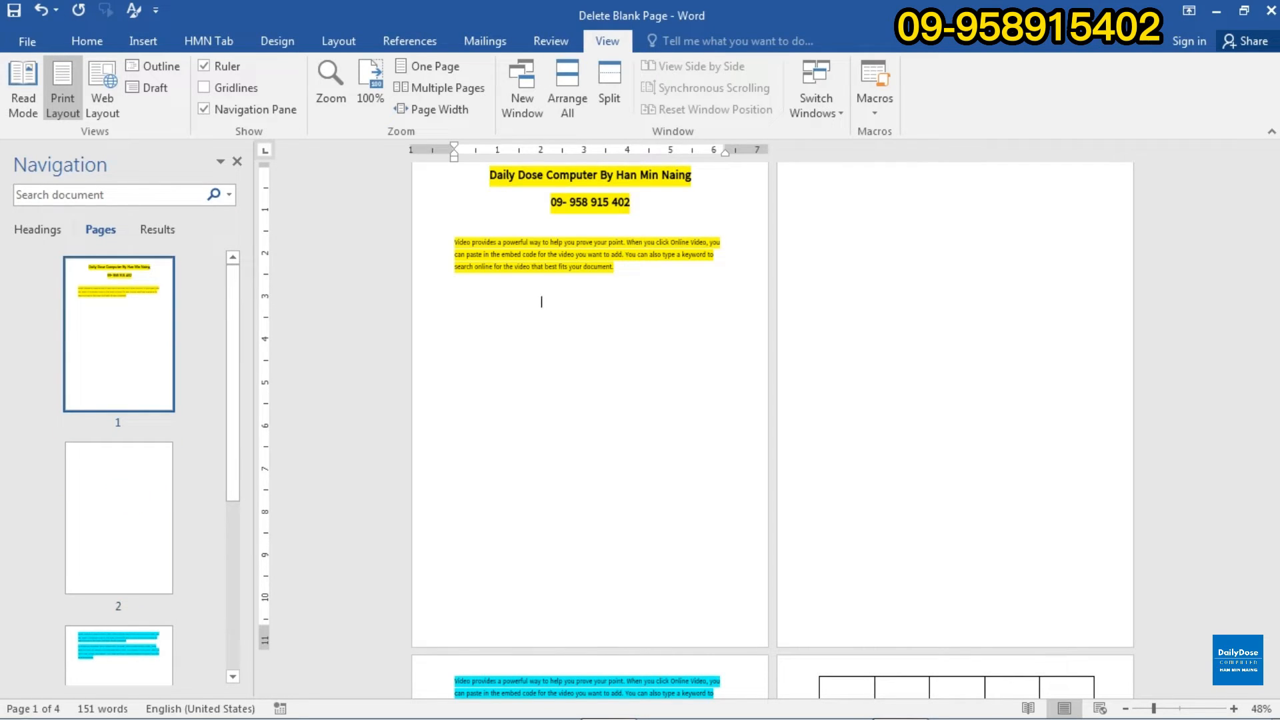
pyautogui.click(103, 503)
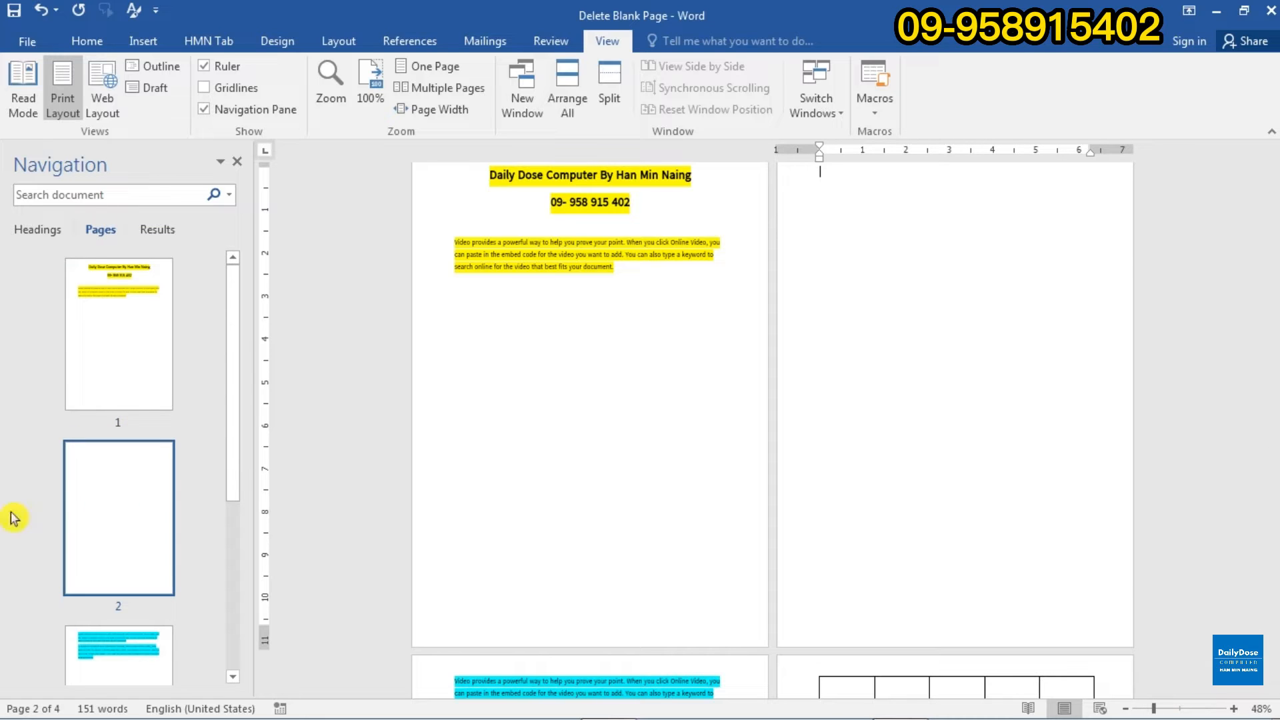
pyautogui.press('BackSpace')
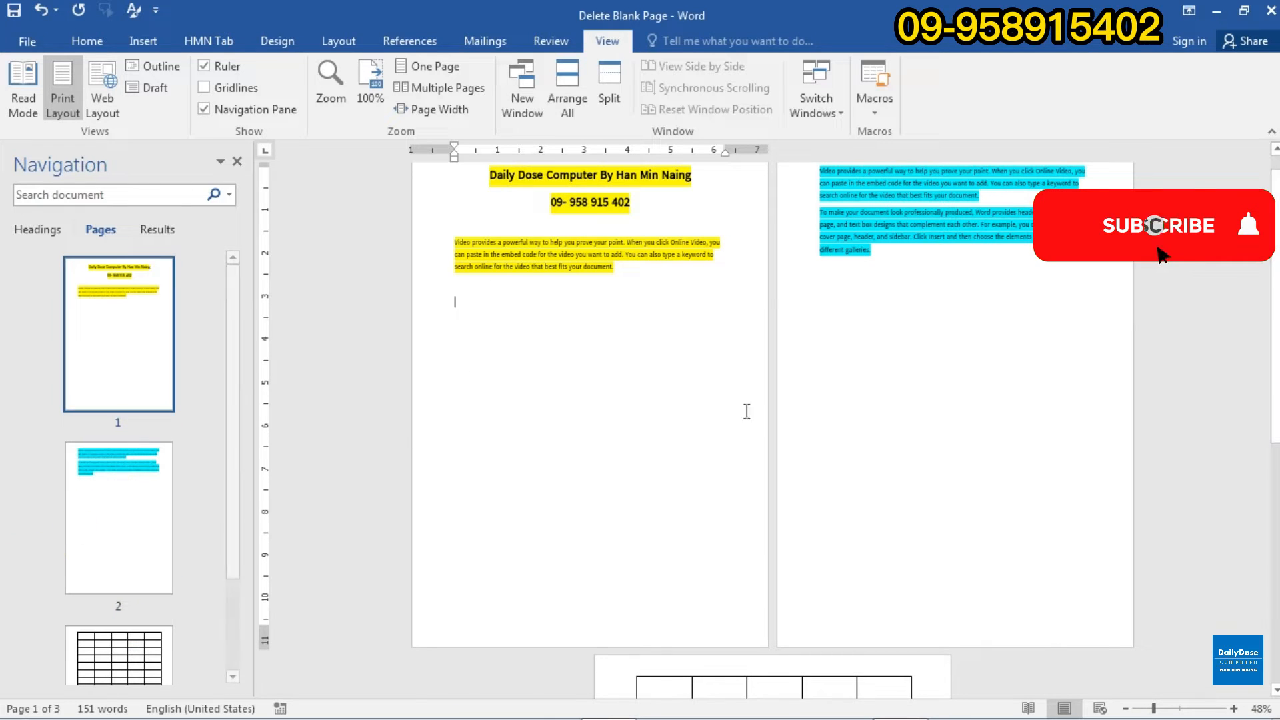
# Check the remaining pages in the thumbnails and the document, and hide the Navigation pane.
pyautogui.scroll(-2, 177, 442)
pyautogui.scroll(2, 168, 440)
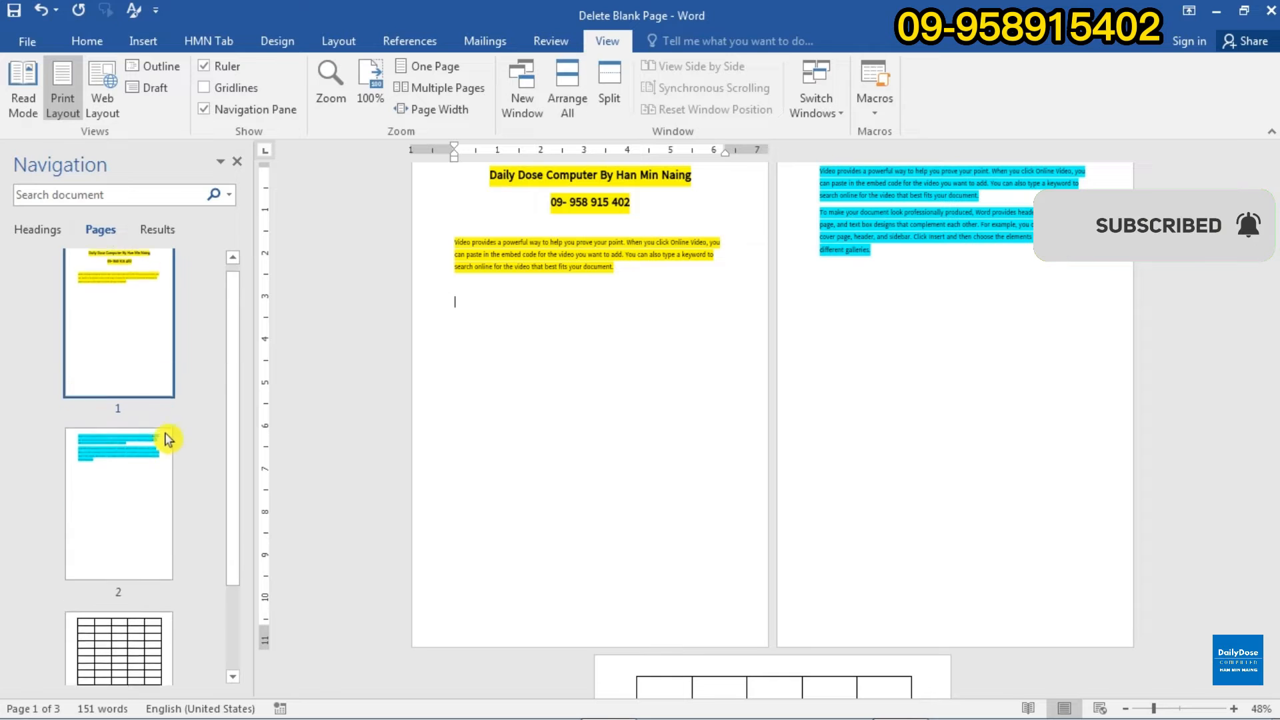
pyautogui.scroll(1, 168, 440)
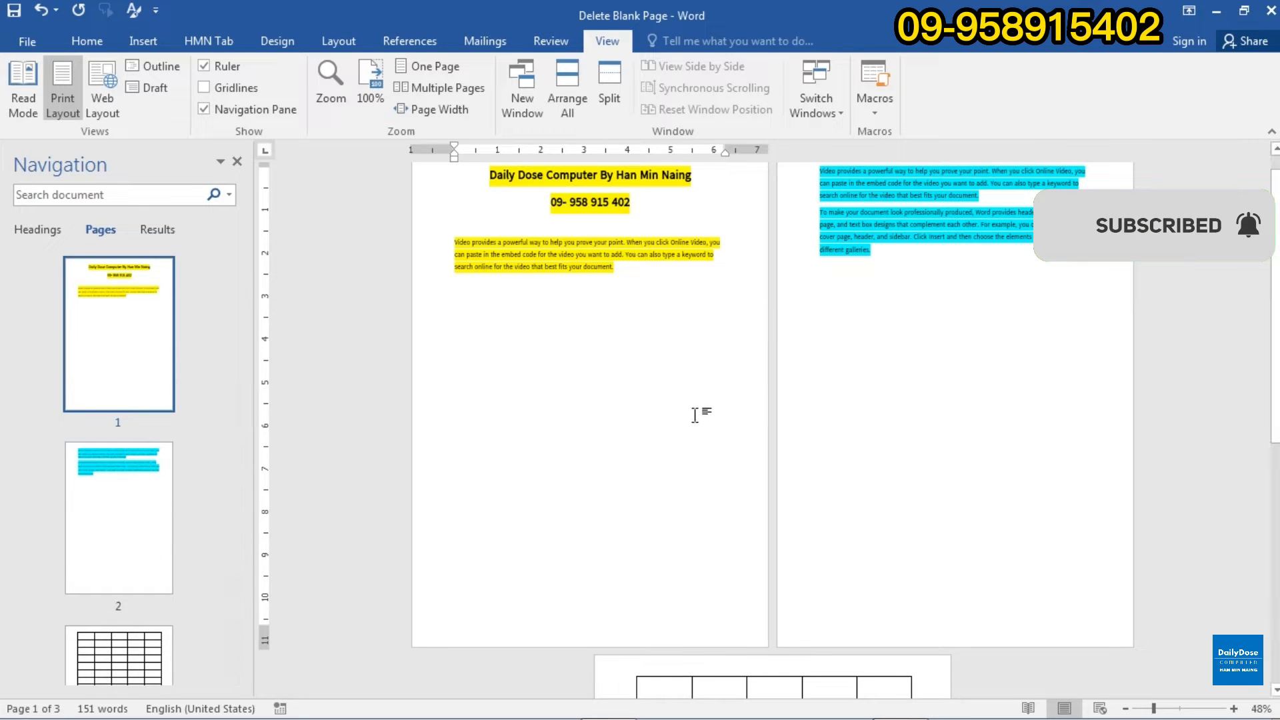
pyautogui.scroll(-5, 708, 434)
pyautogui.scroll(3, 753, 468)
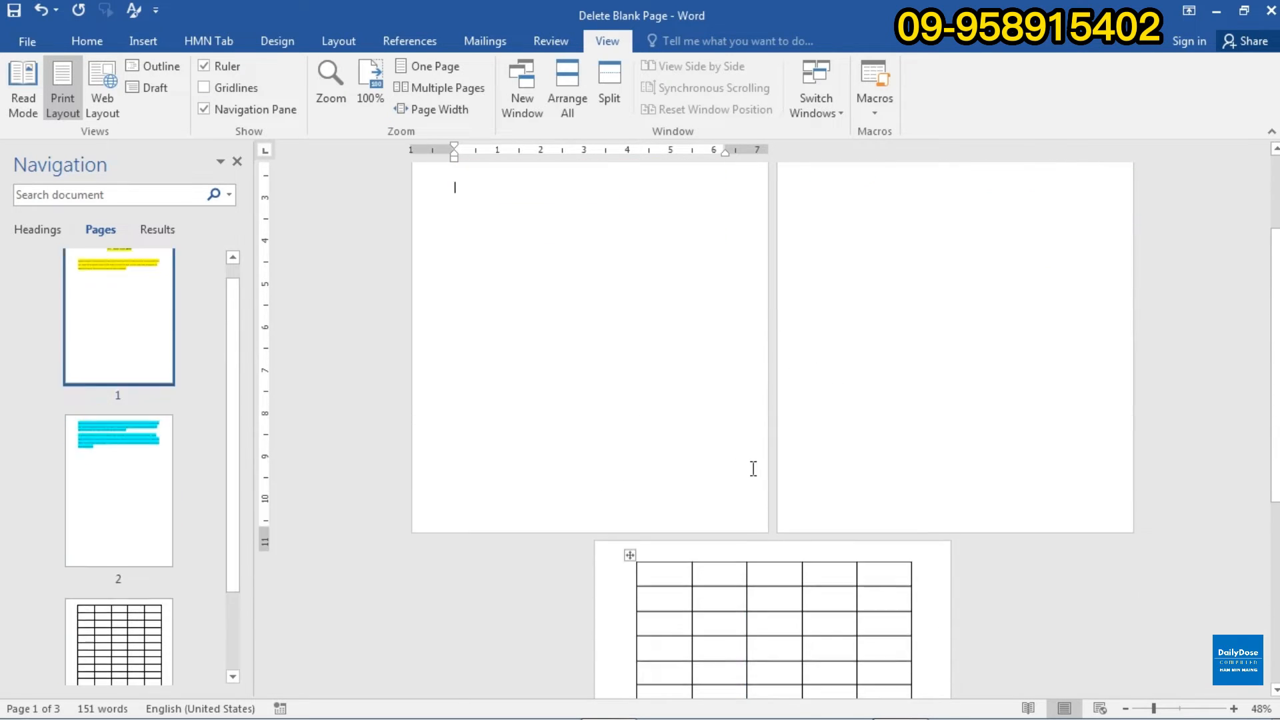
pyautogui.scroll(2, 754, 400)
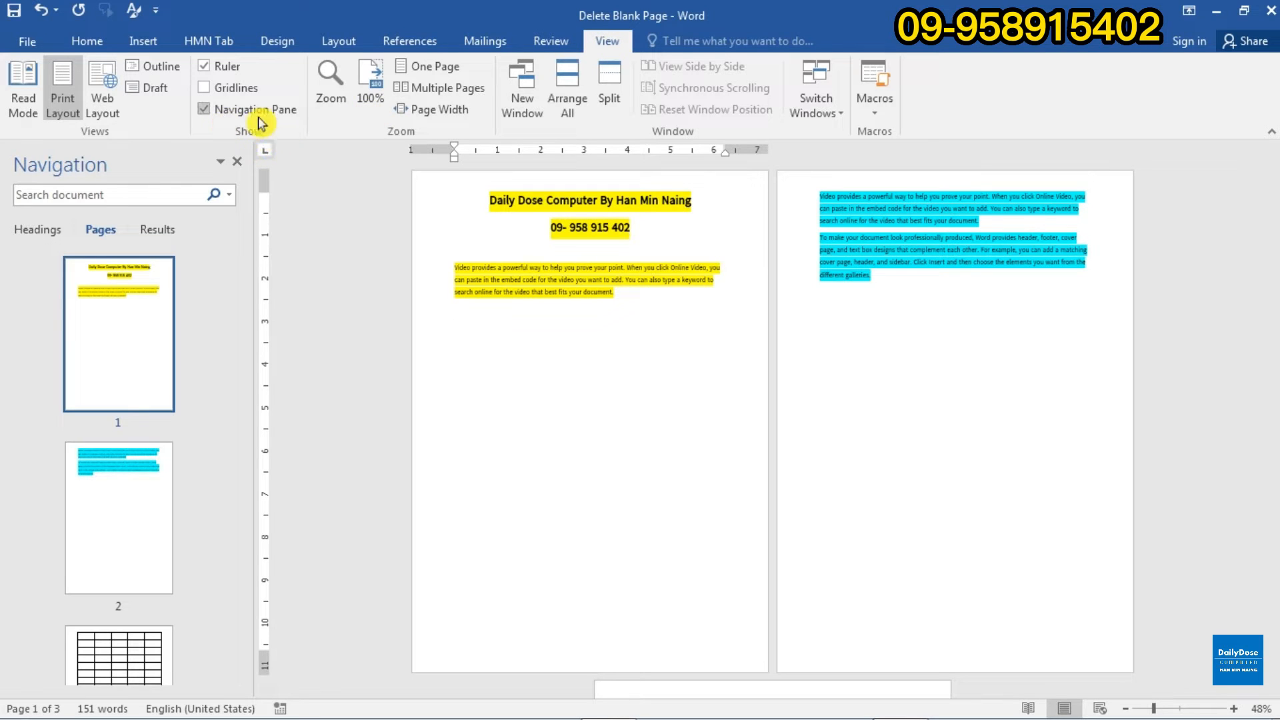
pyautogui.click(204, 109)
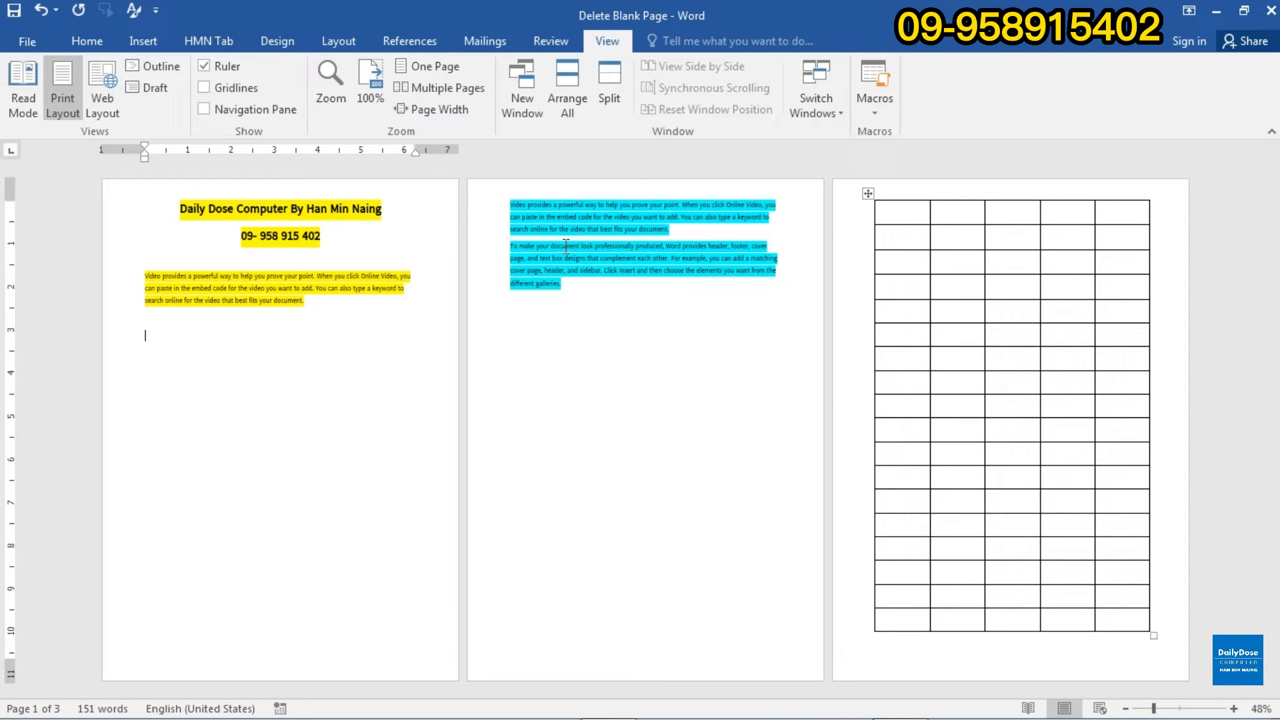
# Insert a blank page before the blue-highlighted text on page 2 and place the cursor on the new page.
pyautogui.click(512, 202)
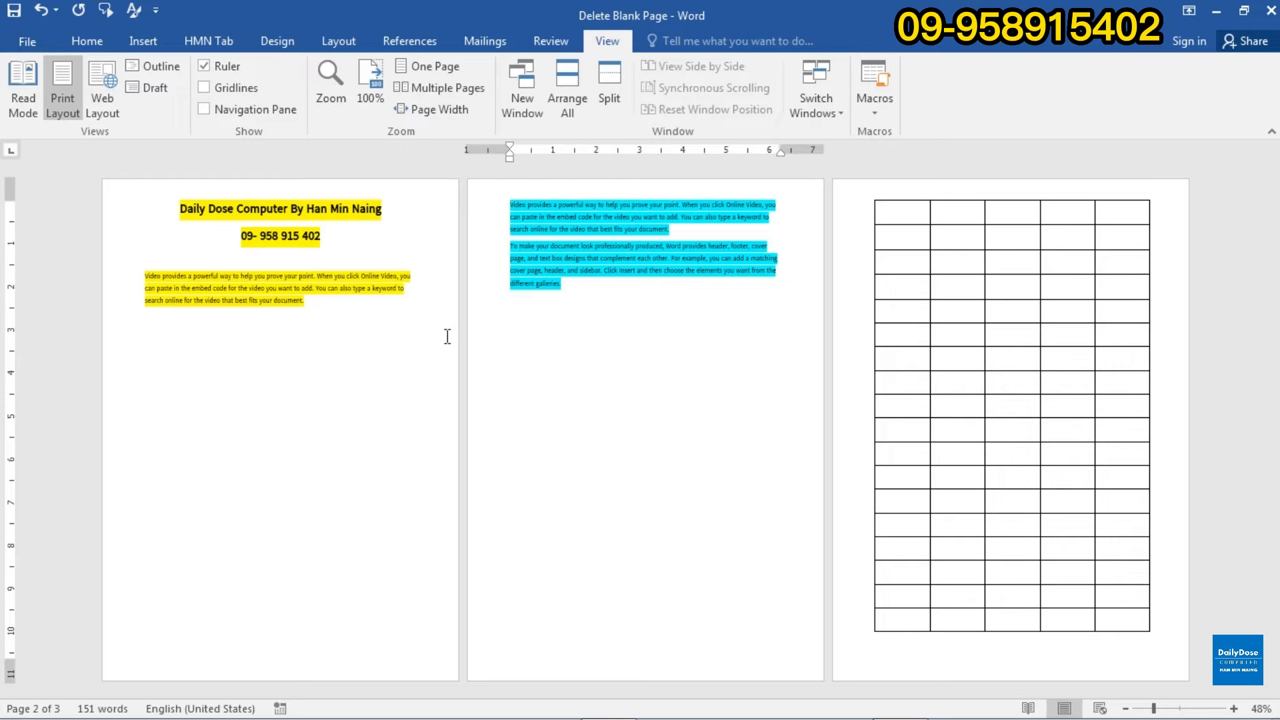
pyautogui.click(146, 44)
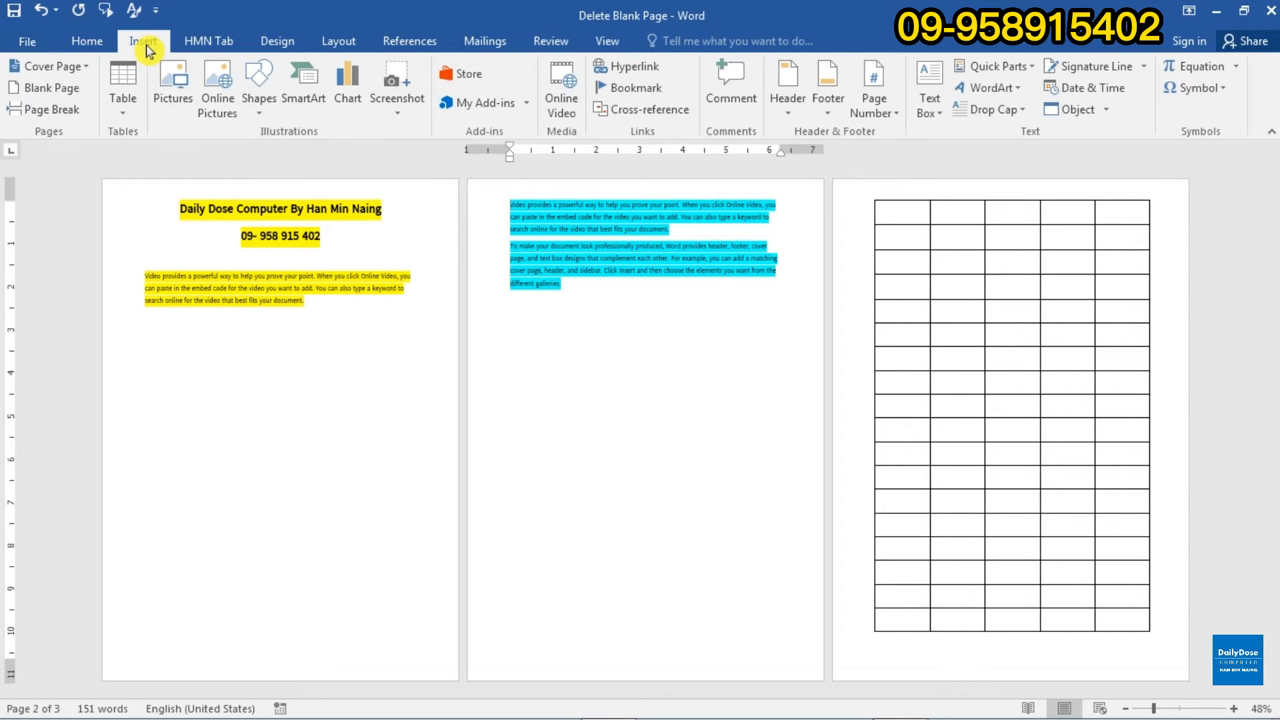
pyautogui.click(67, 93)
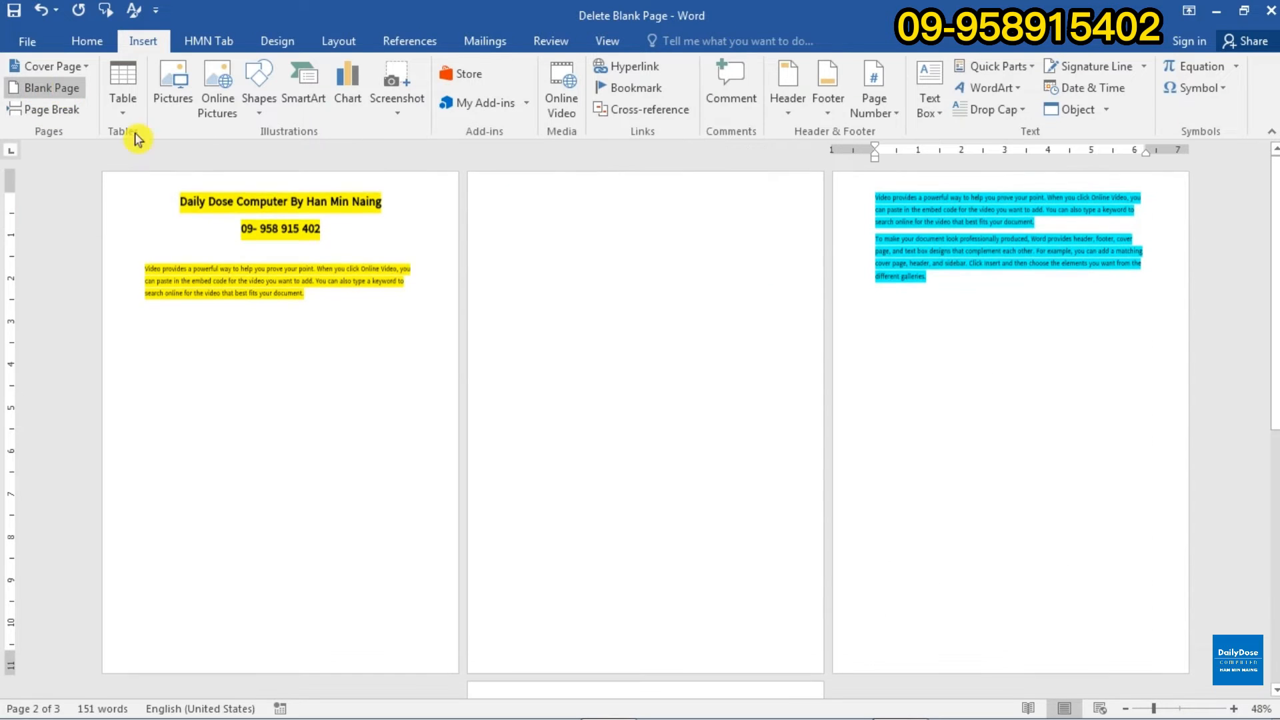
pyautogui.click(522, 250)
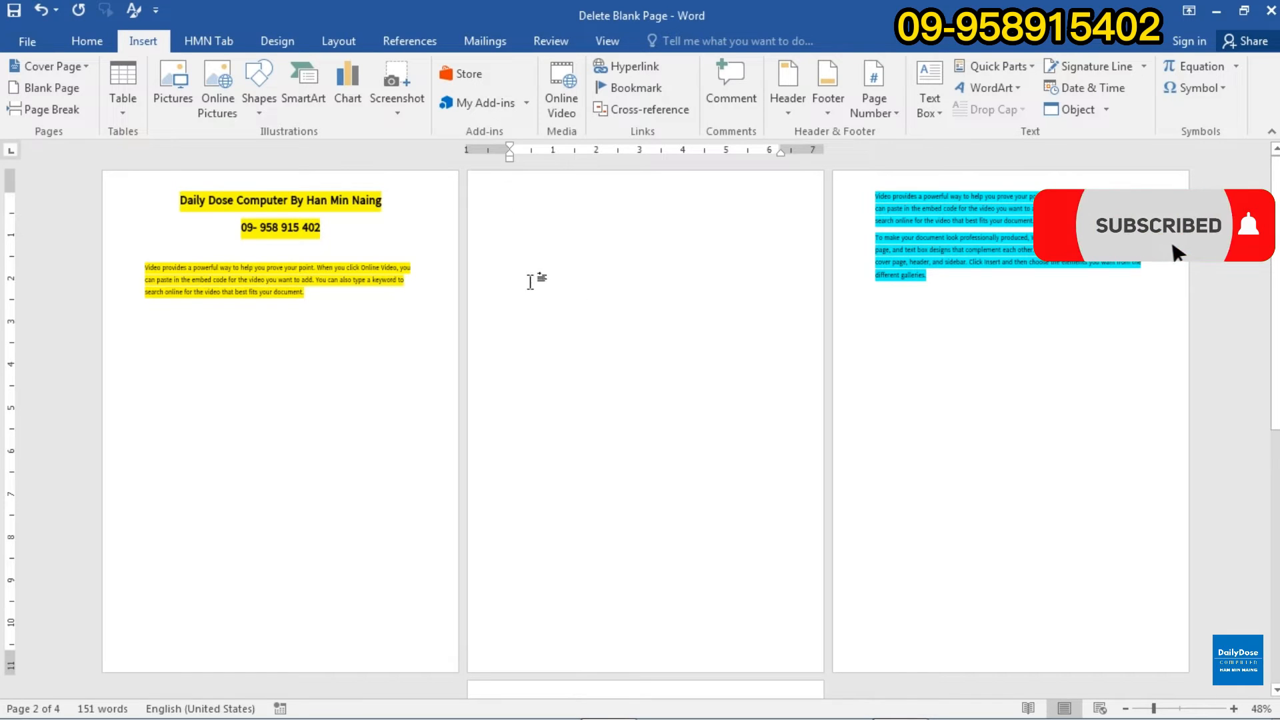
# Show the paragraph and formatting marks and examine the page breaks on the first two pages at 96% zoom.
pyautogui.click(89, 46)
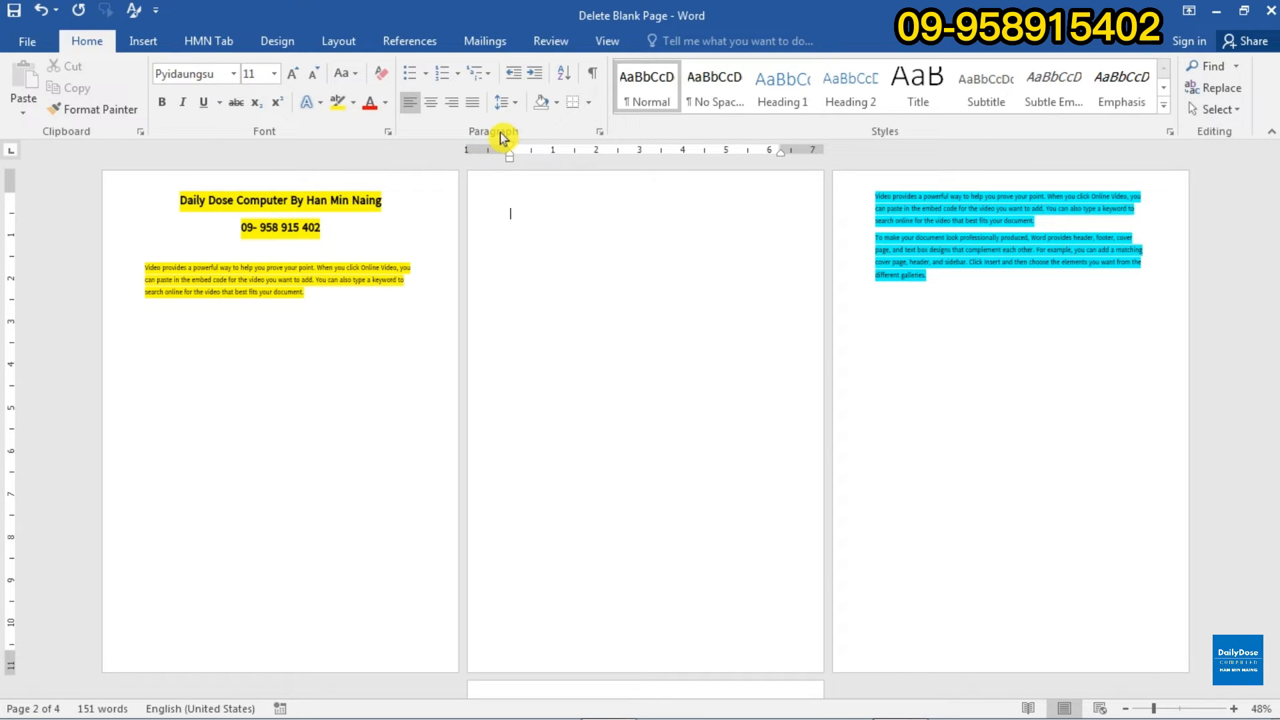
pyautogui.click(594, 78)
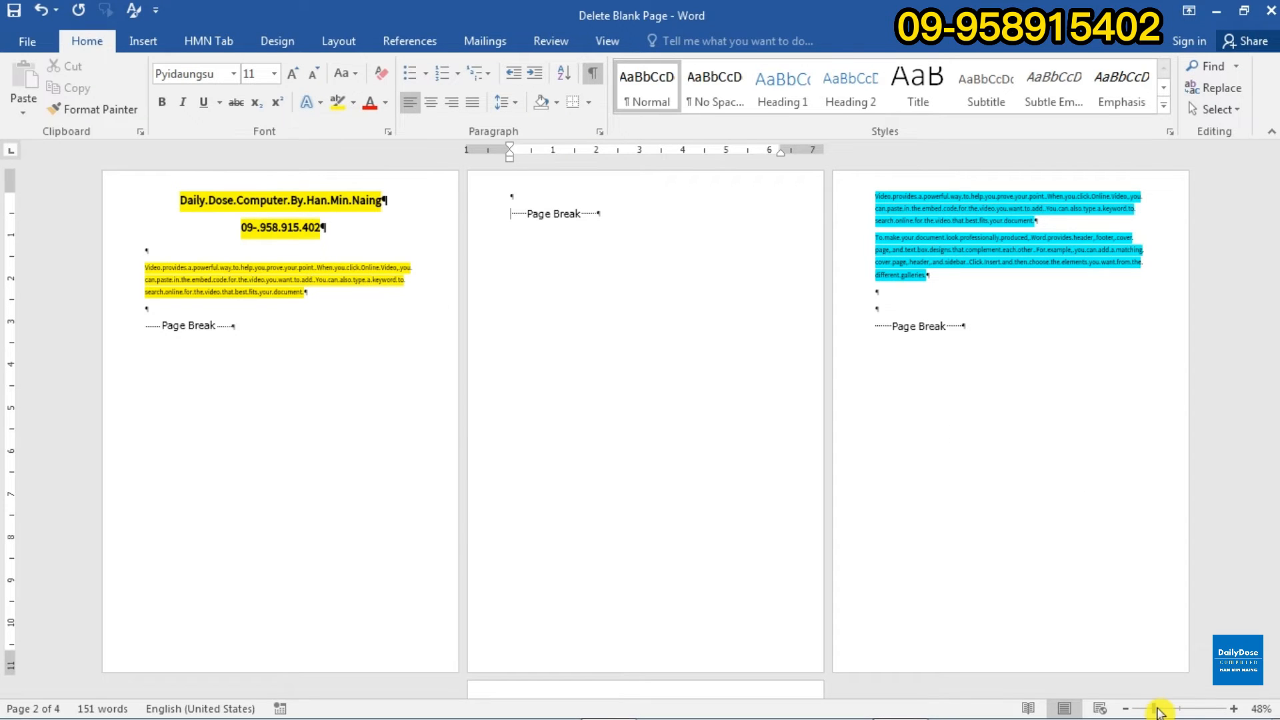
pyautogui.moveTo(1153, 709); pyautogui.dragTo(1181, 711)
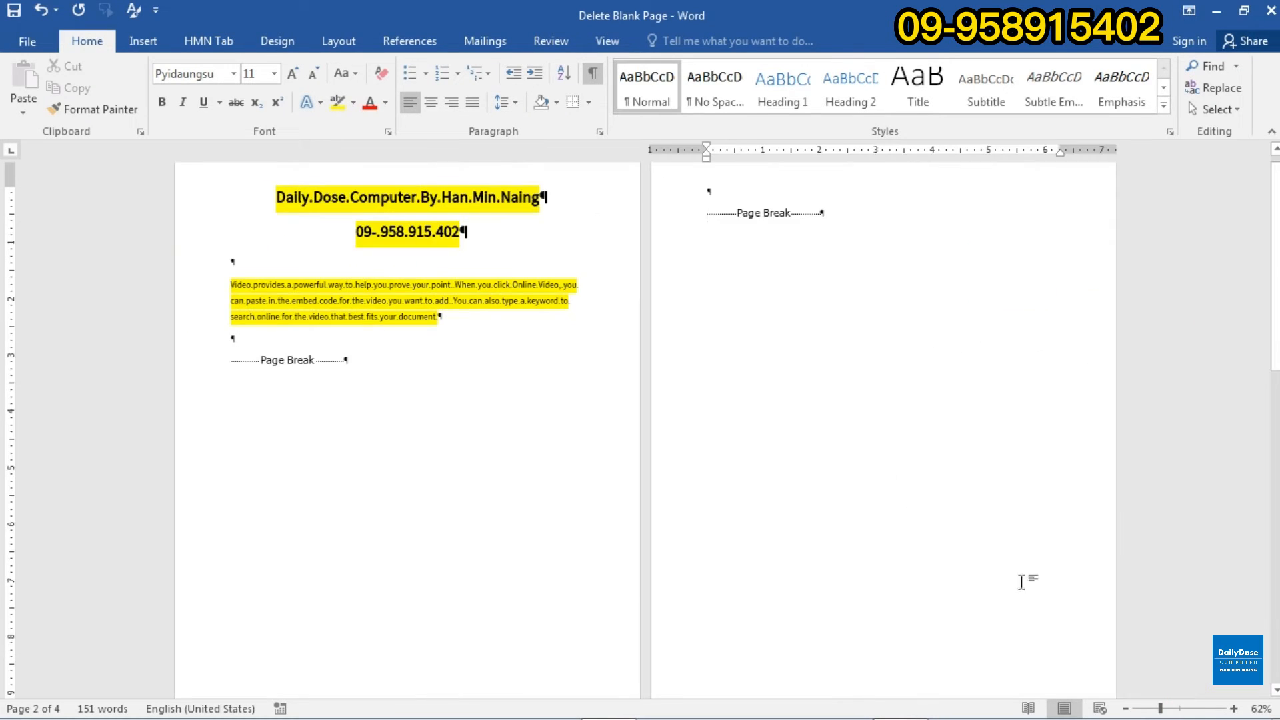
pyautogui.click(1178, 709)
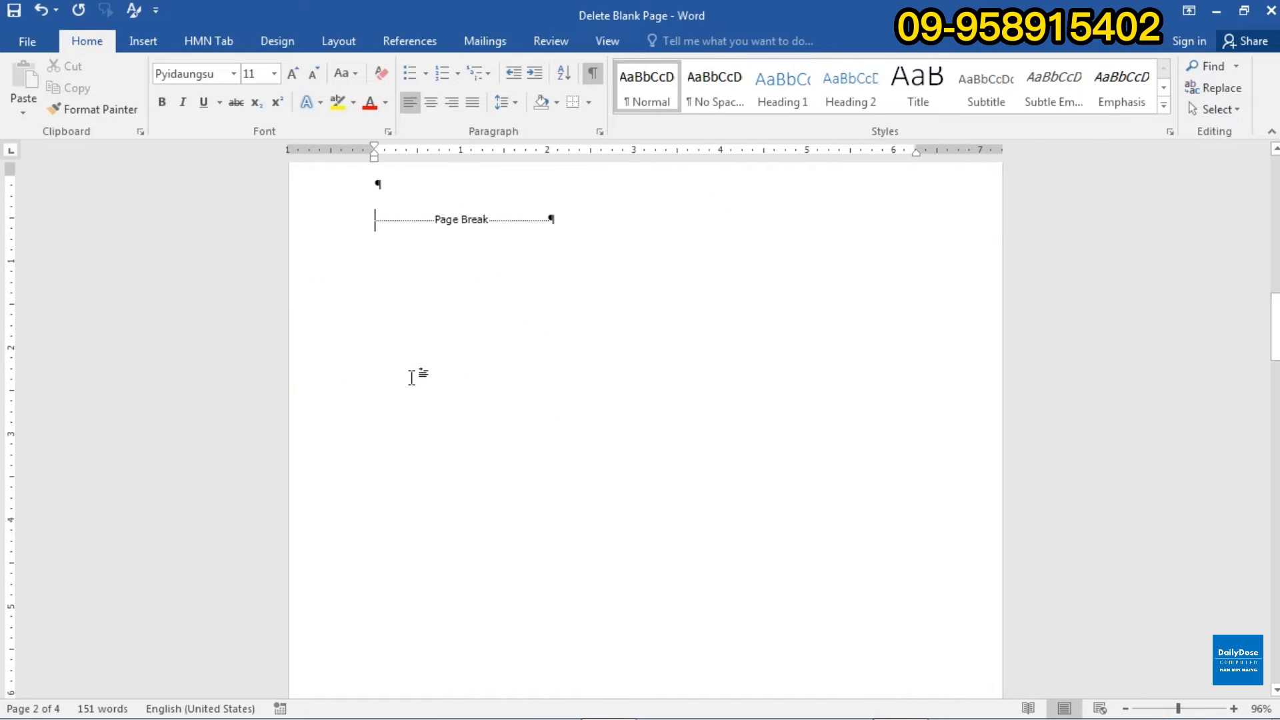
pyautogui.scroll(10, 412, 377)
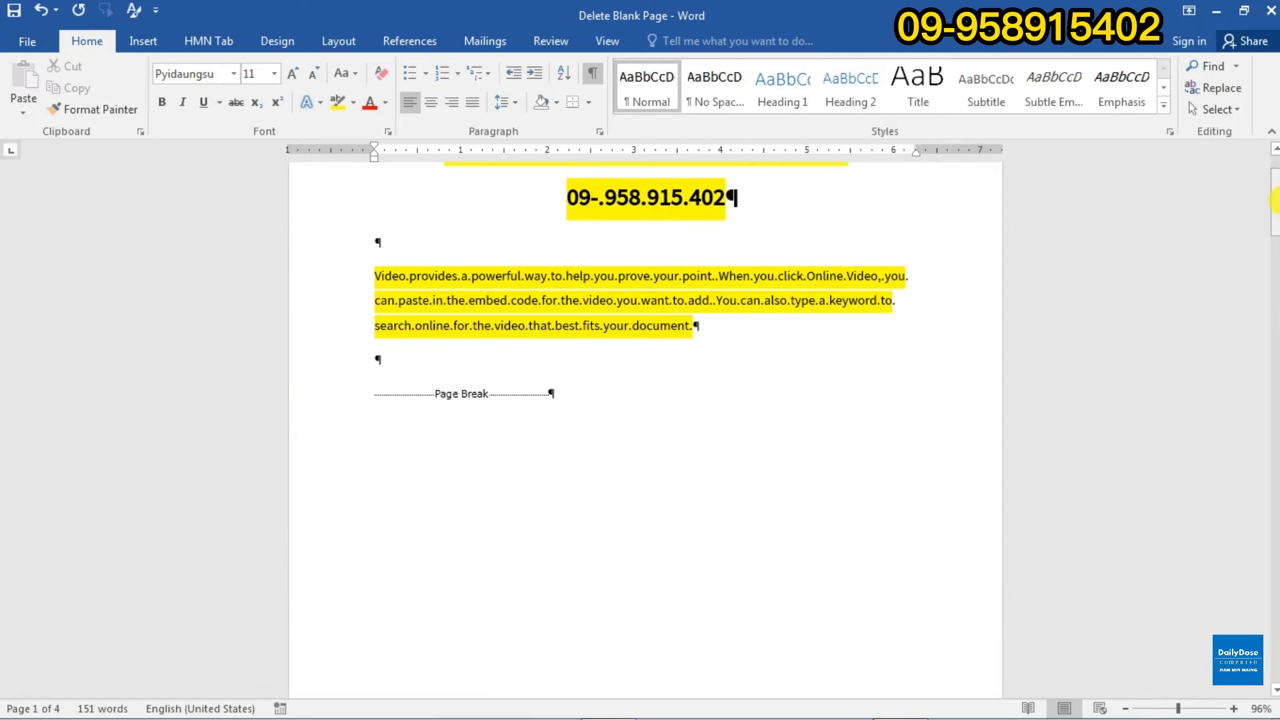
pyautogui.scroll(2, 756, 296)
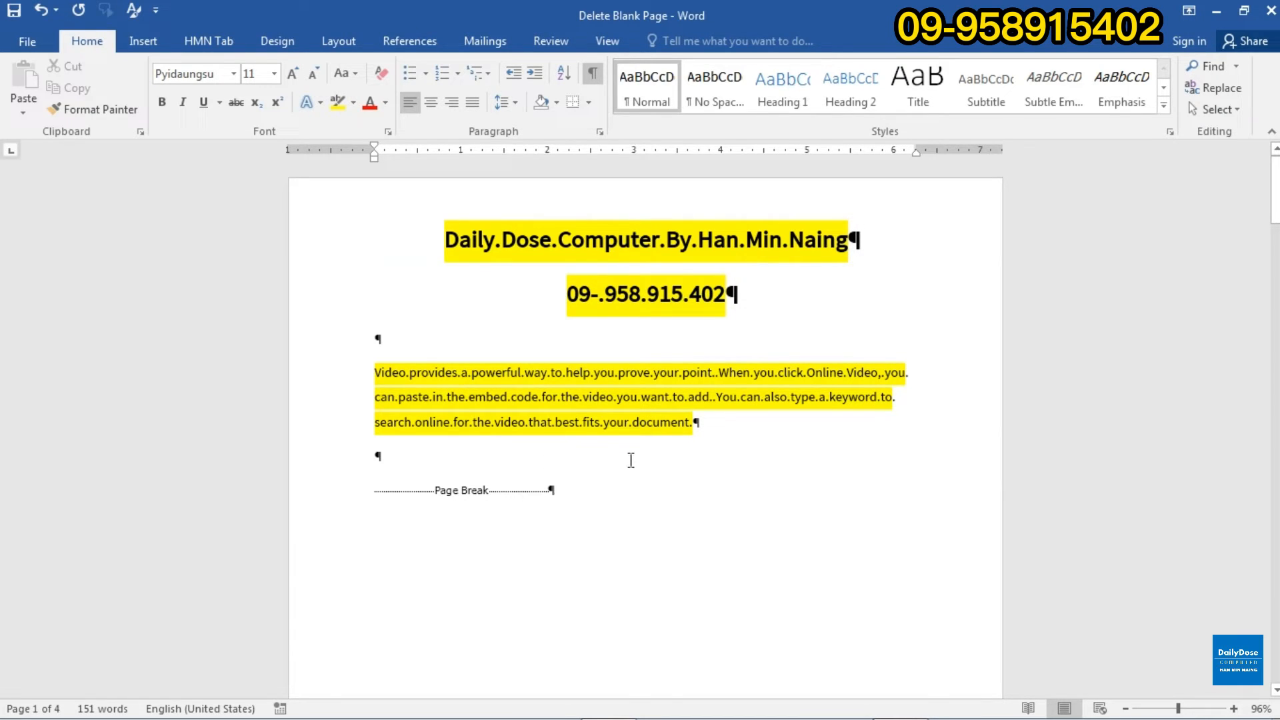
pyautogui.scroll(-8, 633, 447)
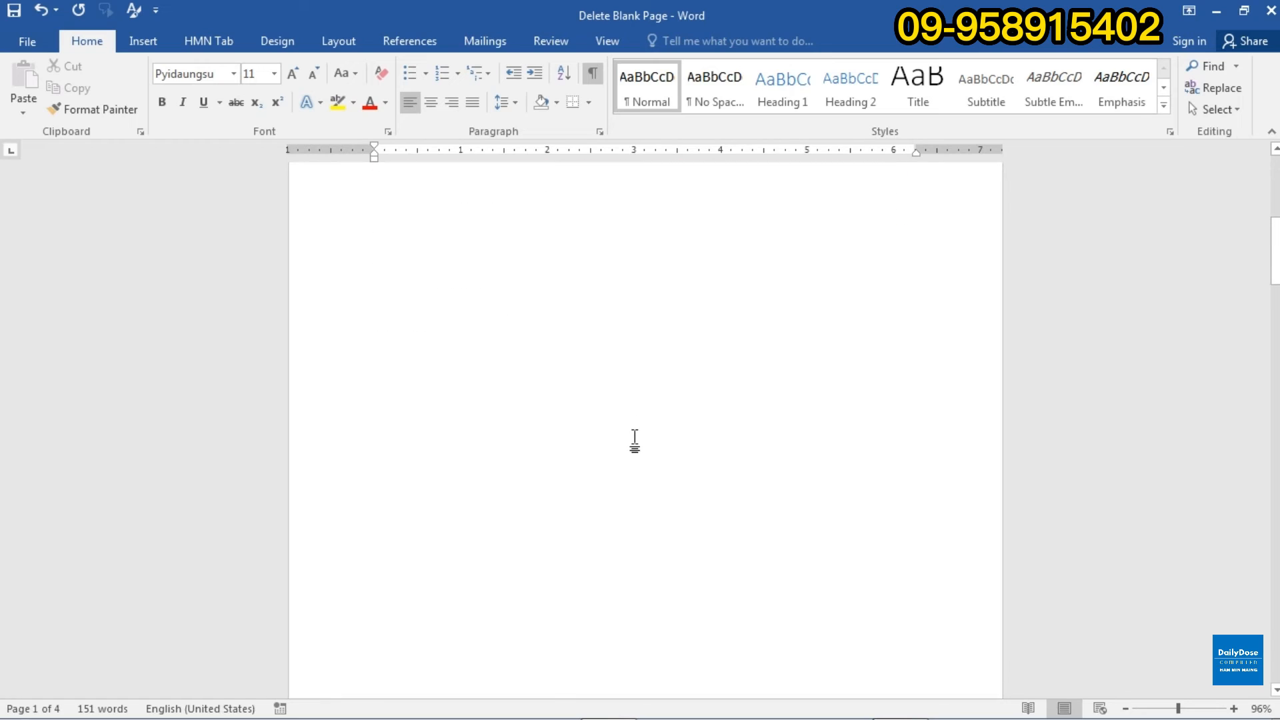
# In the multiple-page view, delete the page break on the blank second page and hide the formatting marks.
pyautogui.click(604, 42)
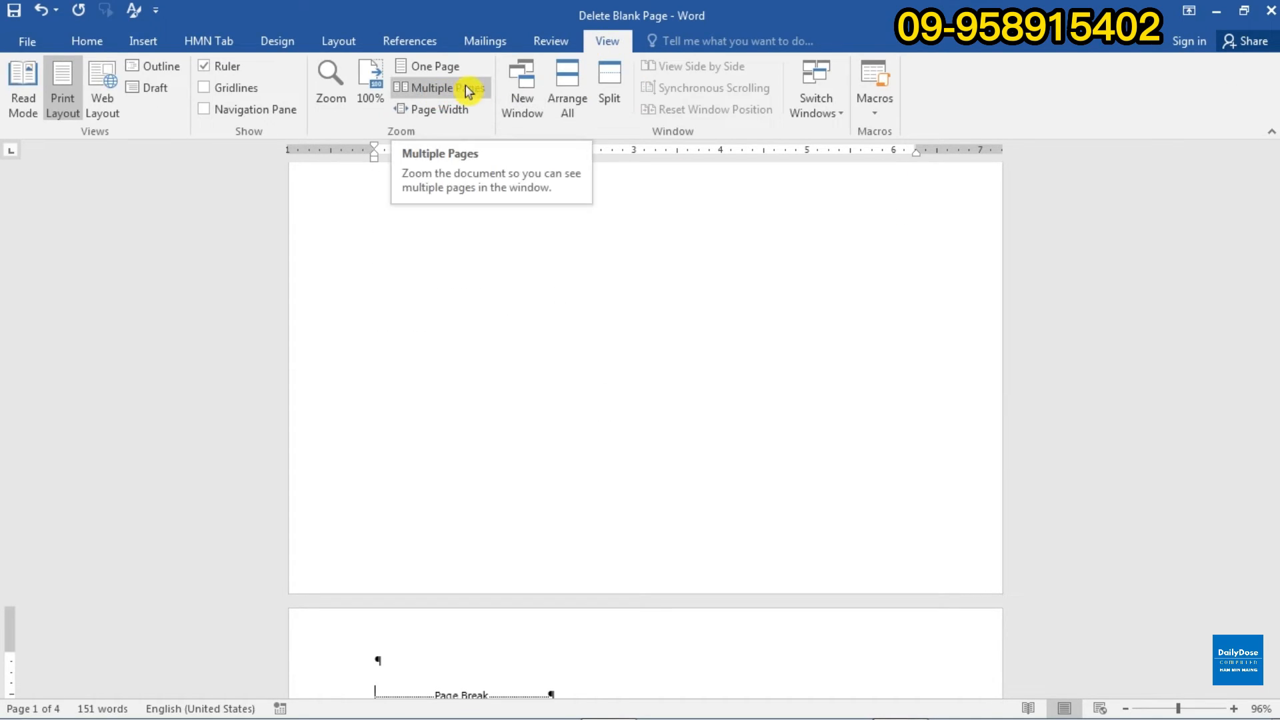
pyautogui.click(466, 89)
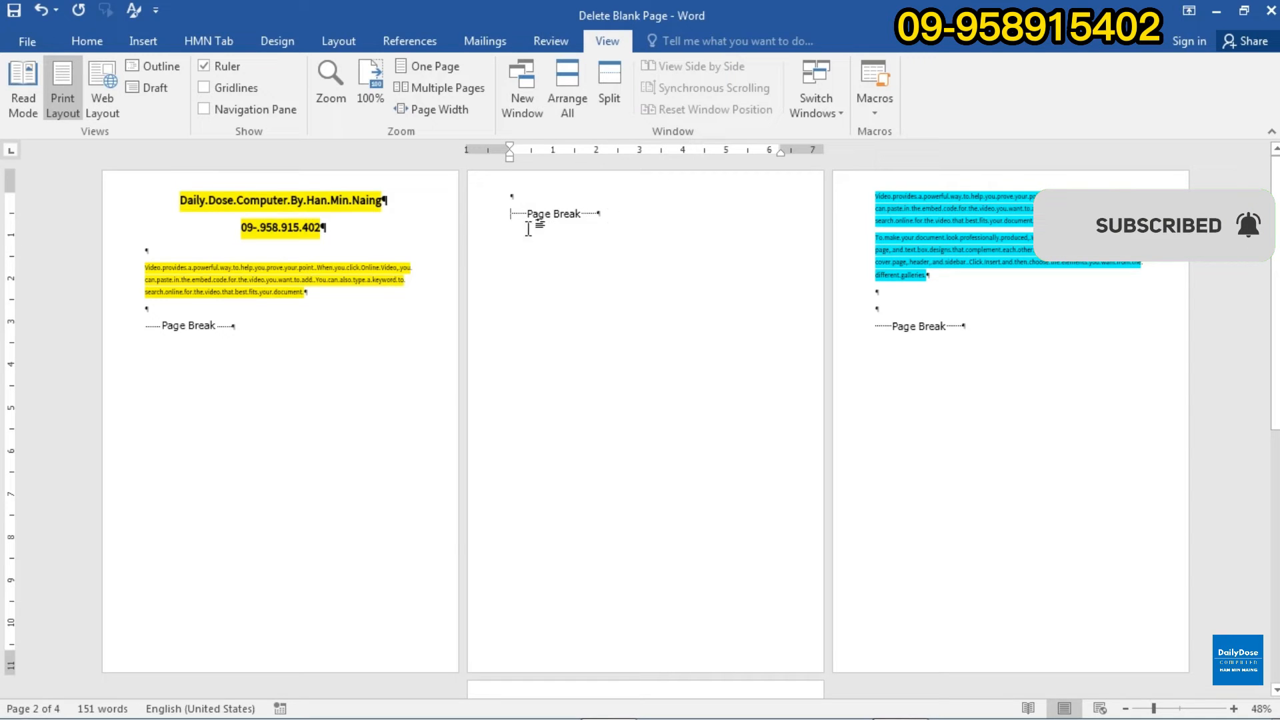
pyautogui.moveTo(511, 210); pyautogui.dragTo(603, 212)
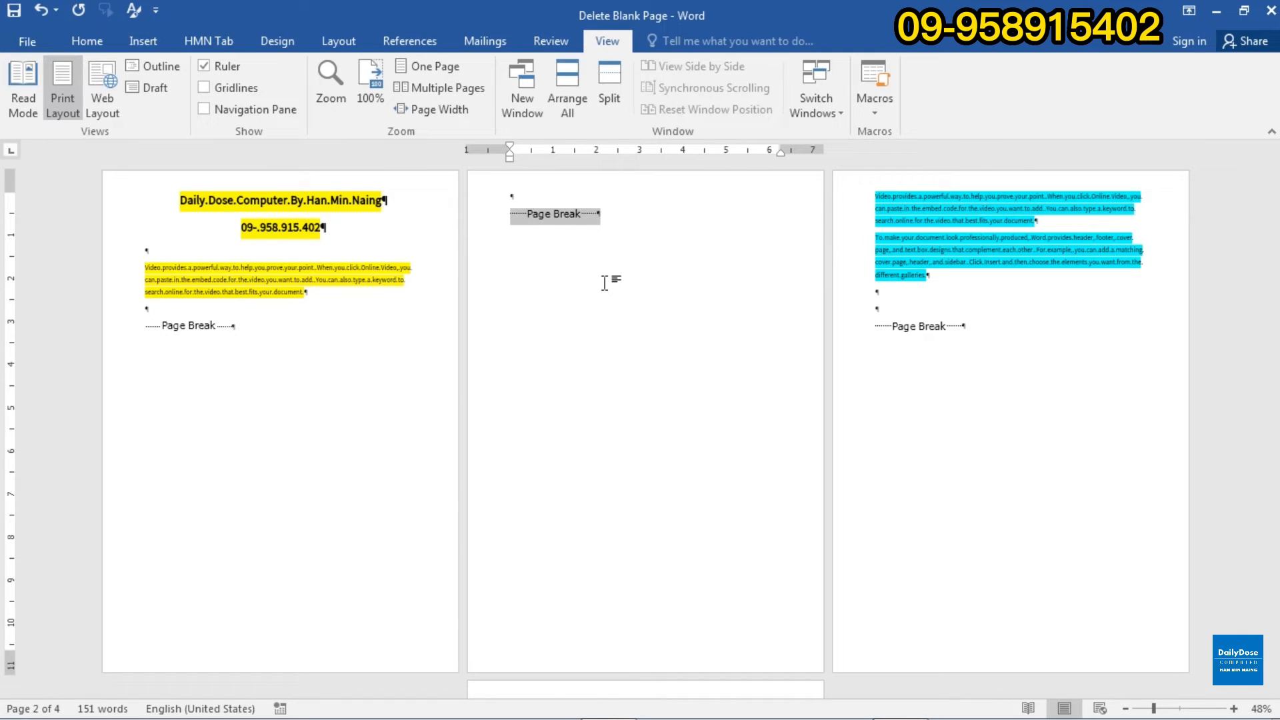
pyautogui.press('Delete')
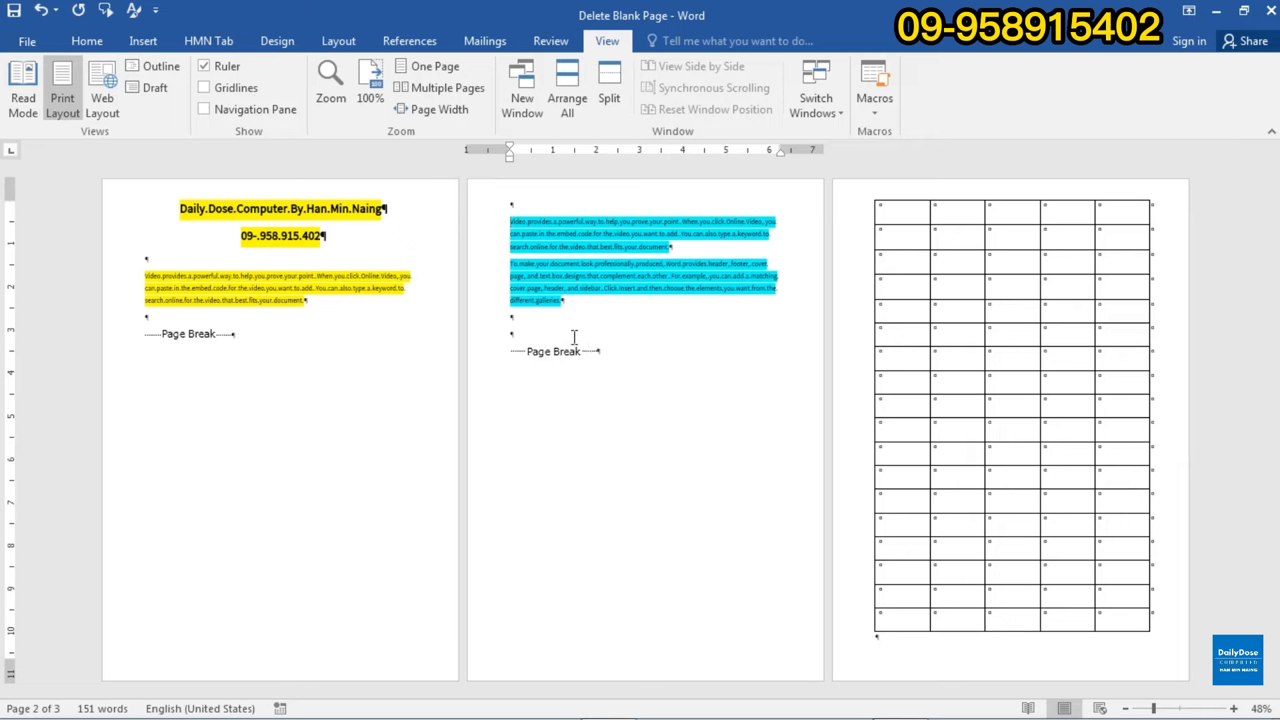
pyautogui.click(88, 42)
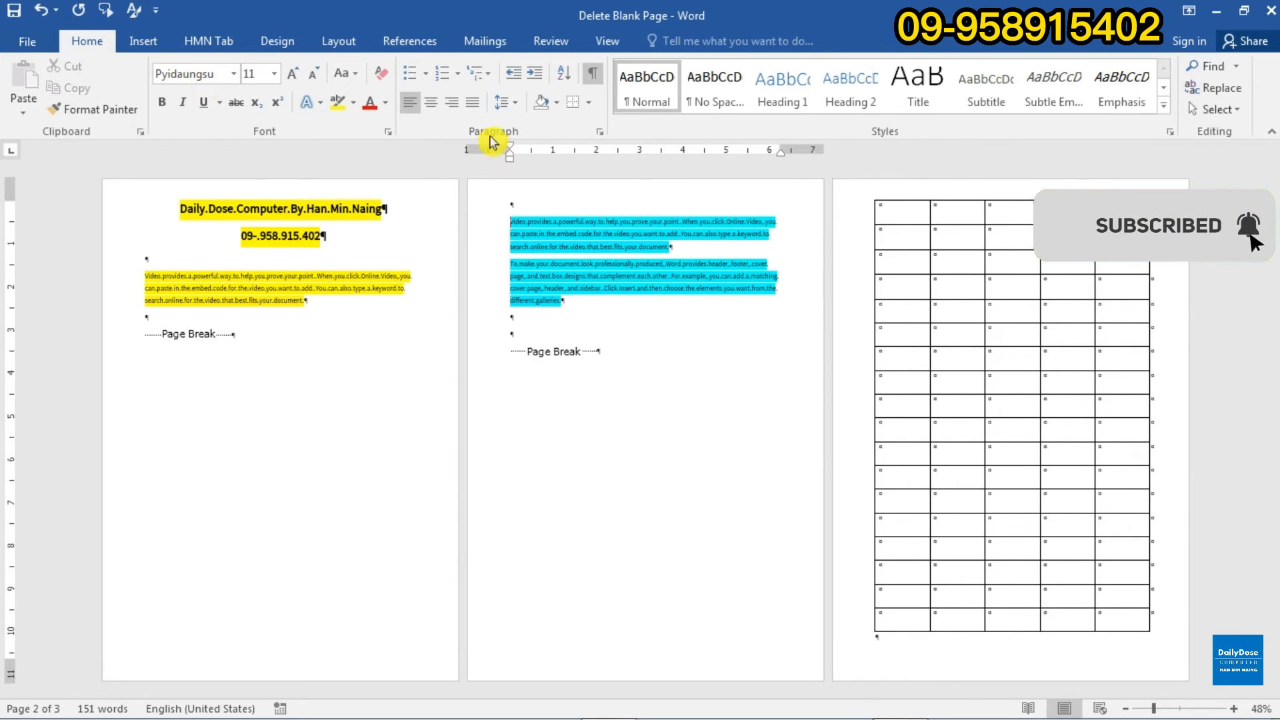
pyautogui.click(592, 74)
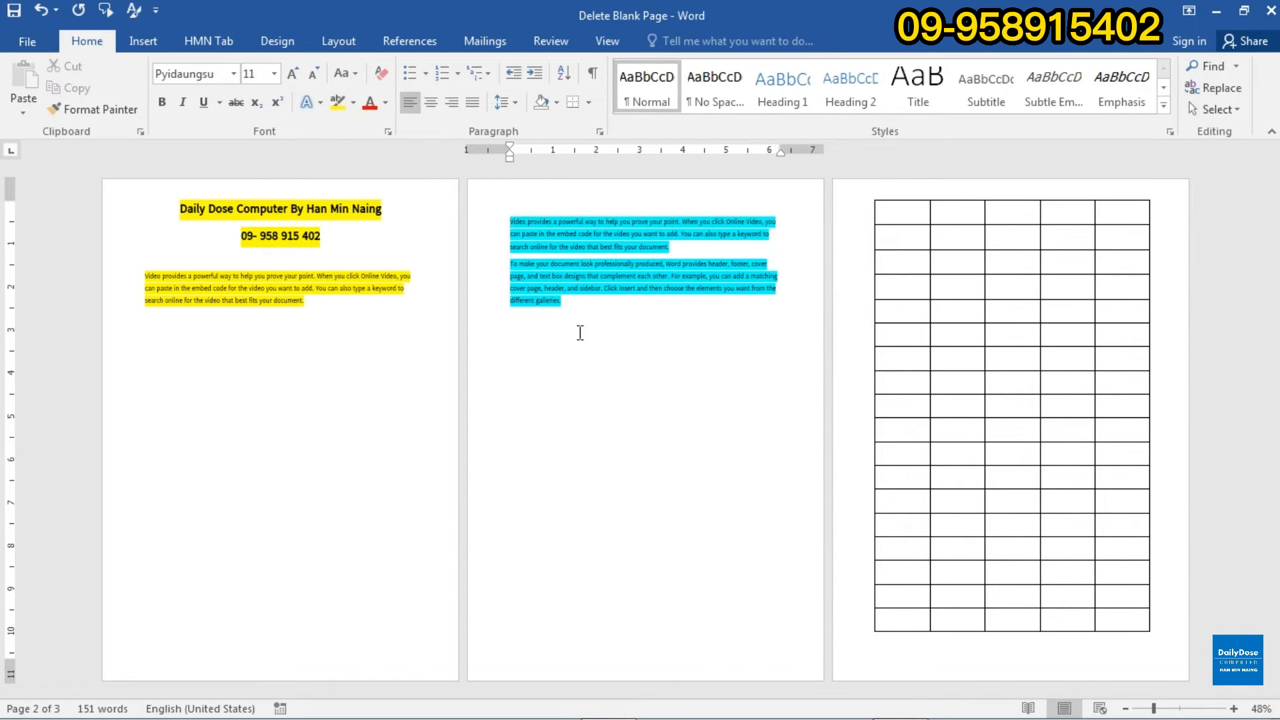